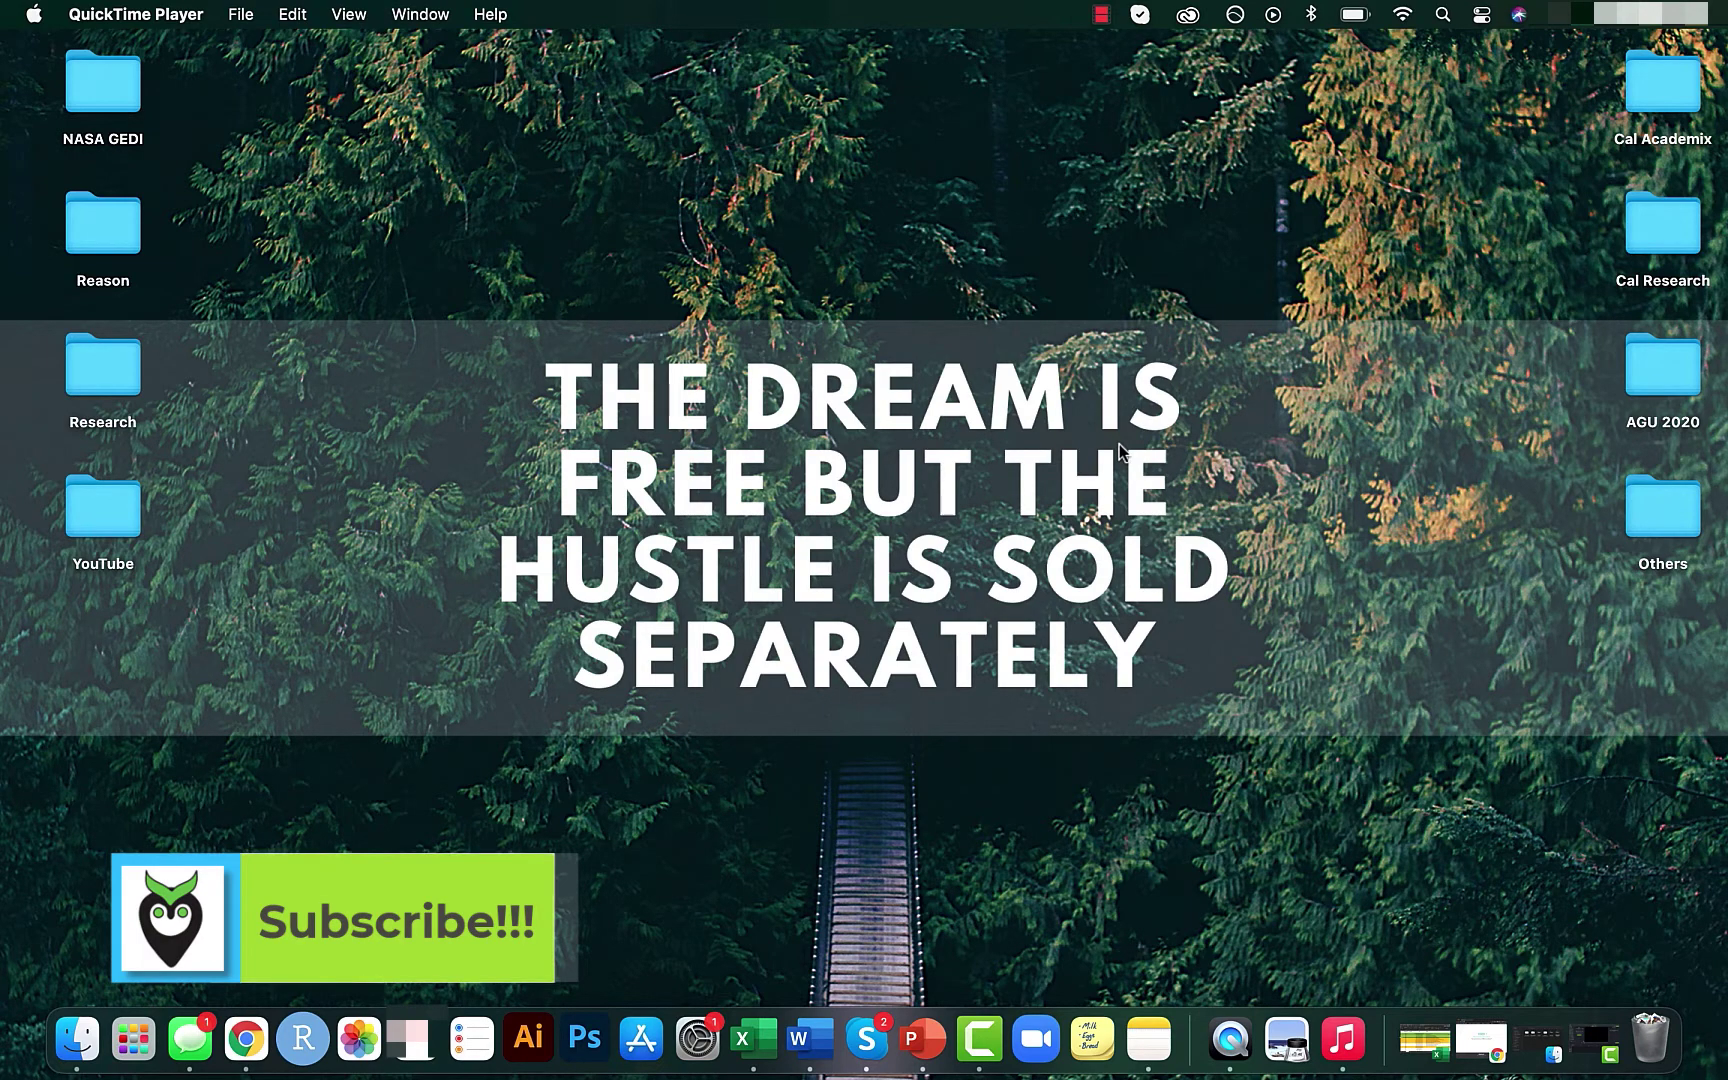
Step: Bring Chrome to the front, maximize it, and load the Earthdata Search site
left_click(250, 1058)
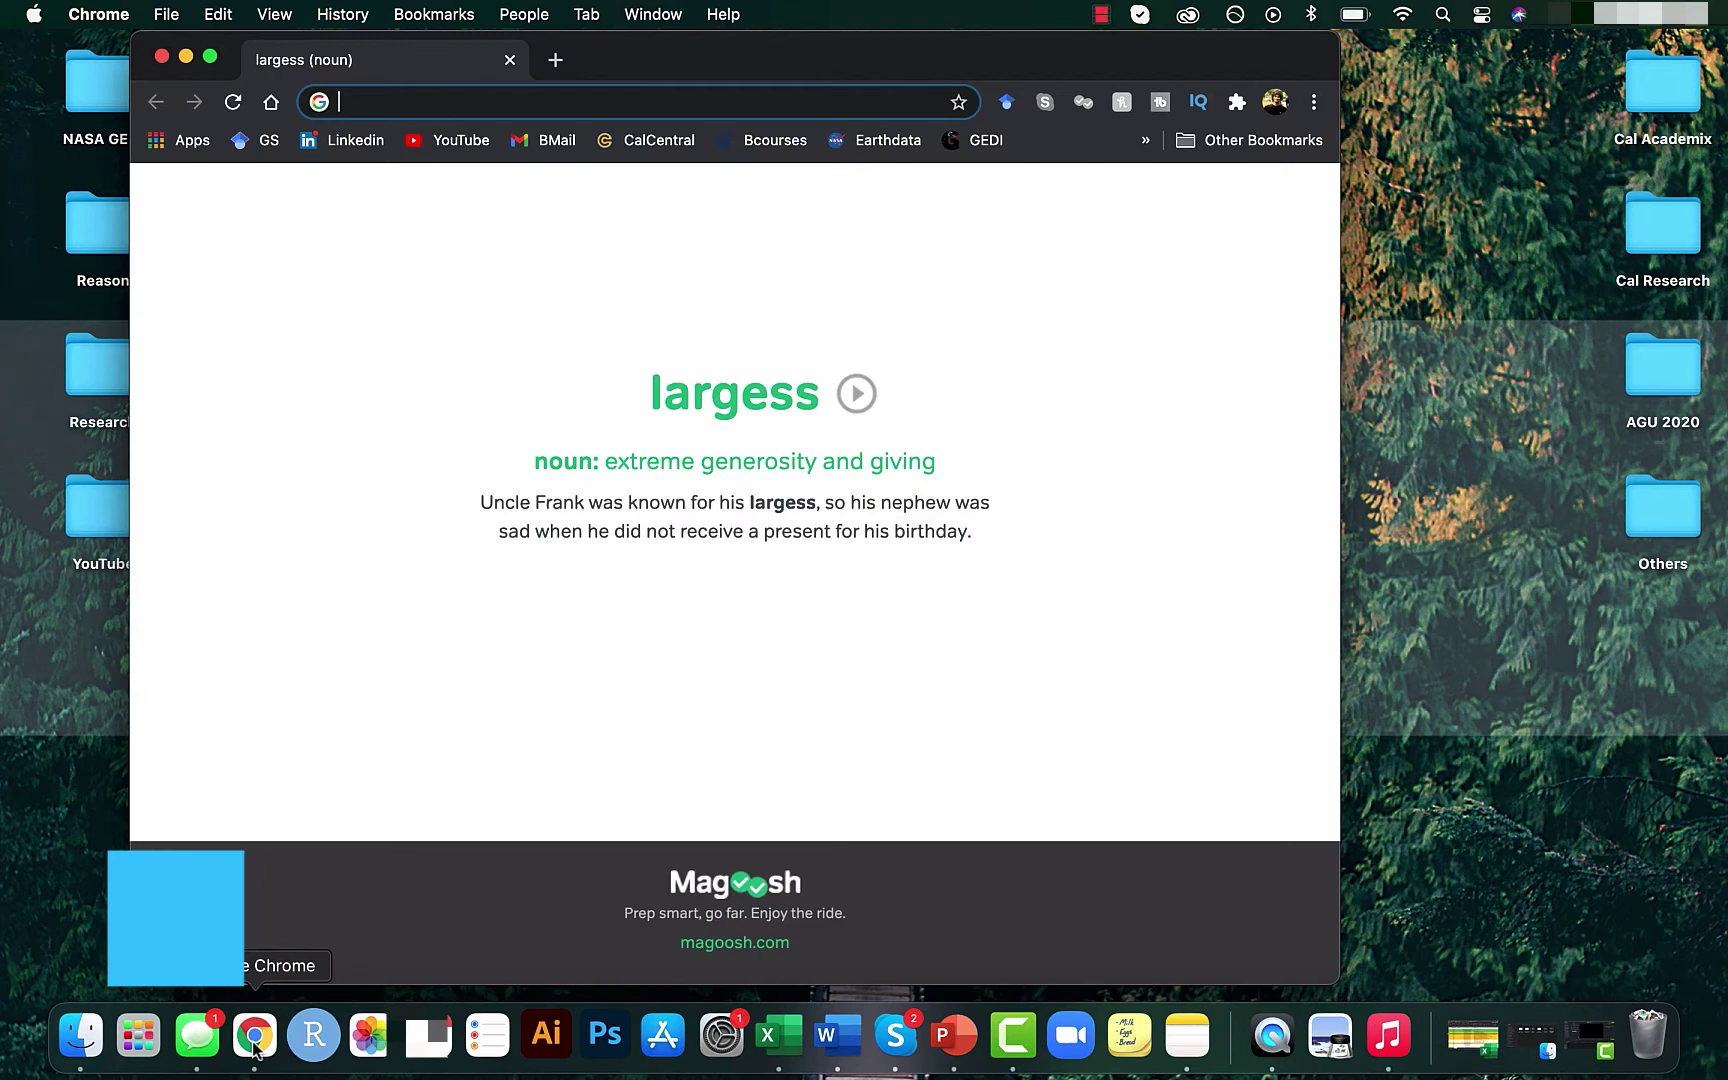
left_click(210, 56)
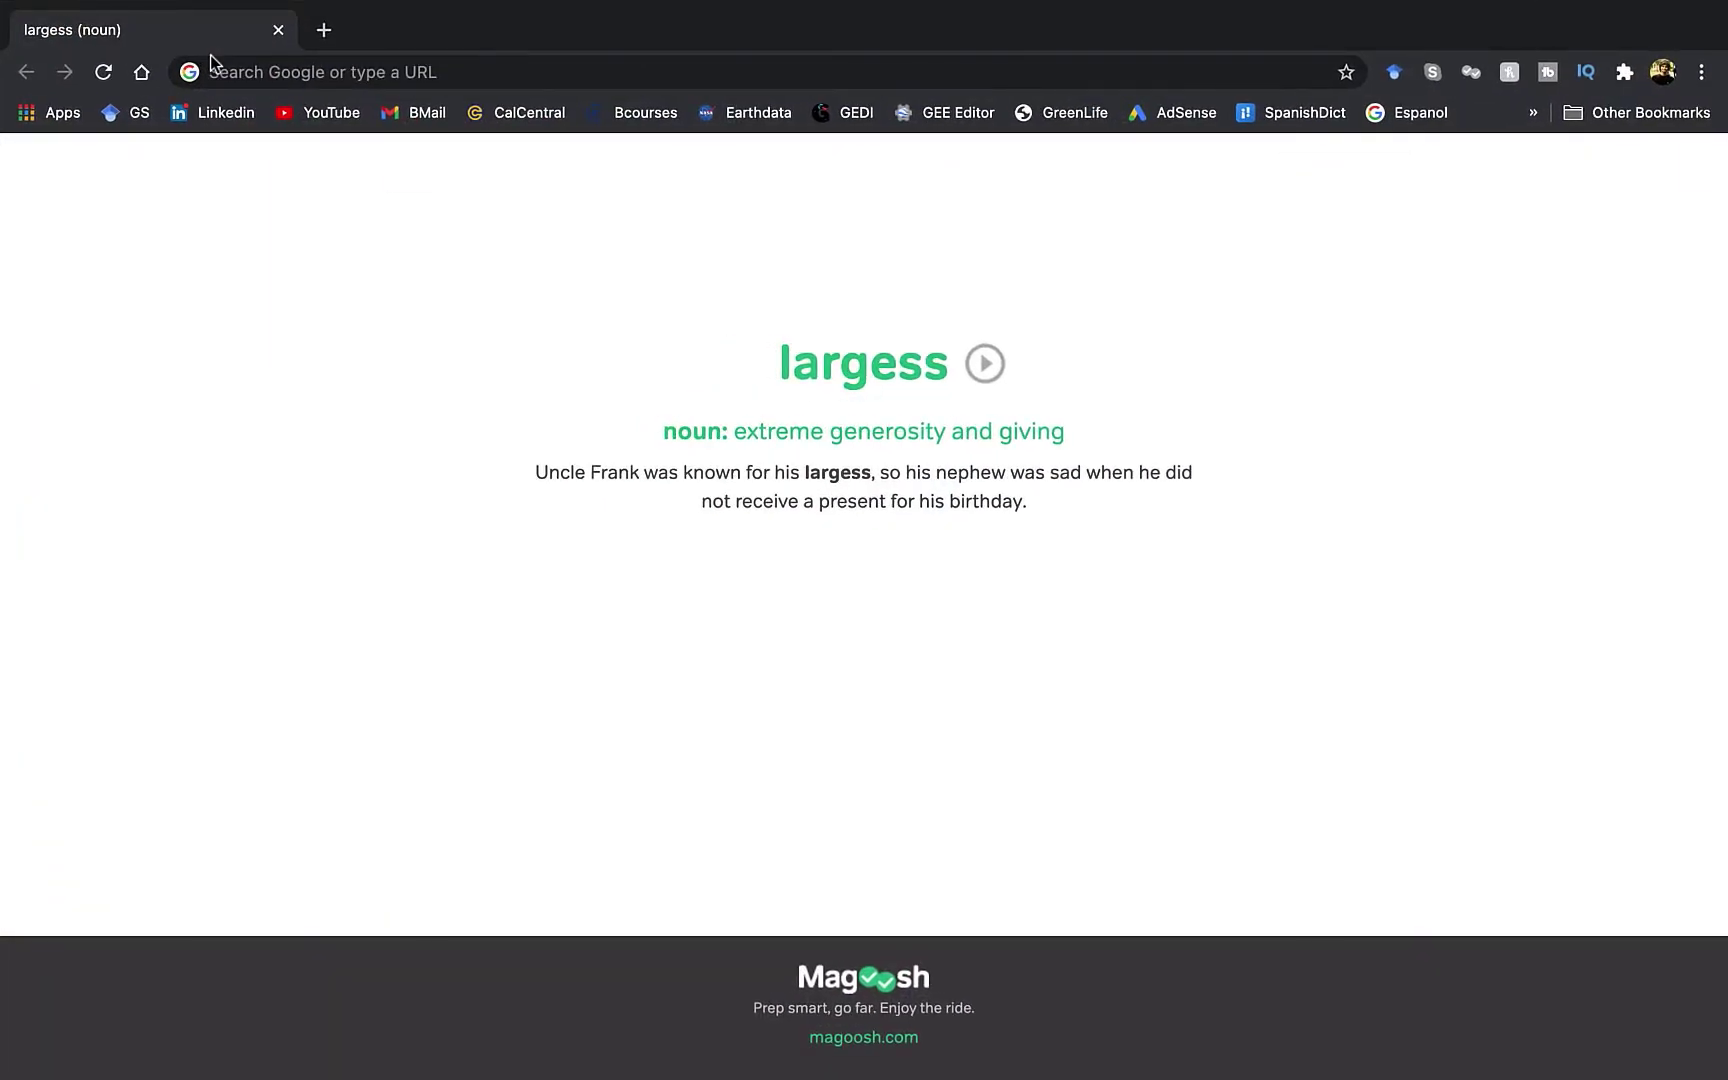
left_click(738, 122)
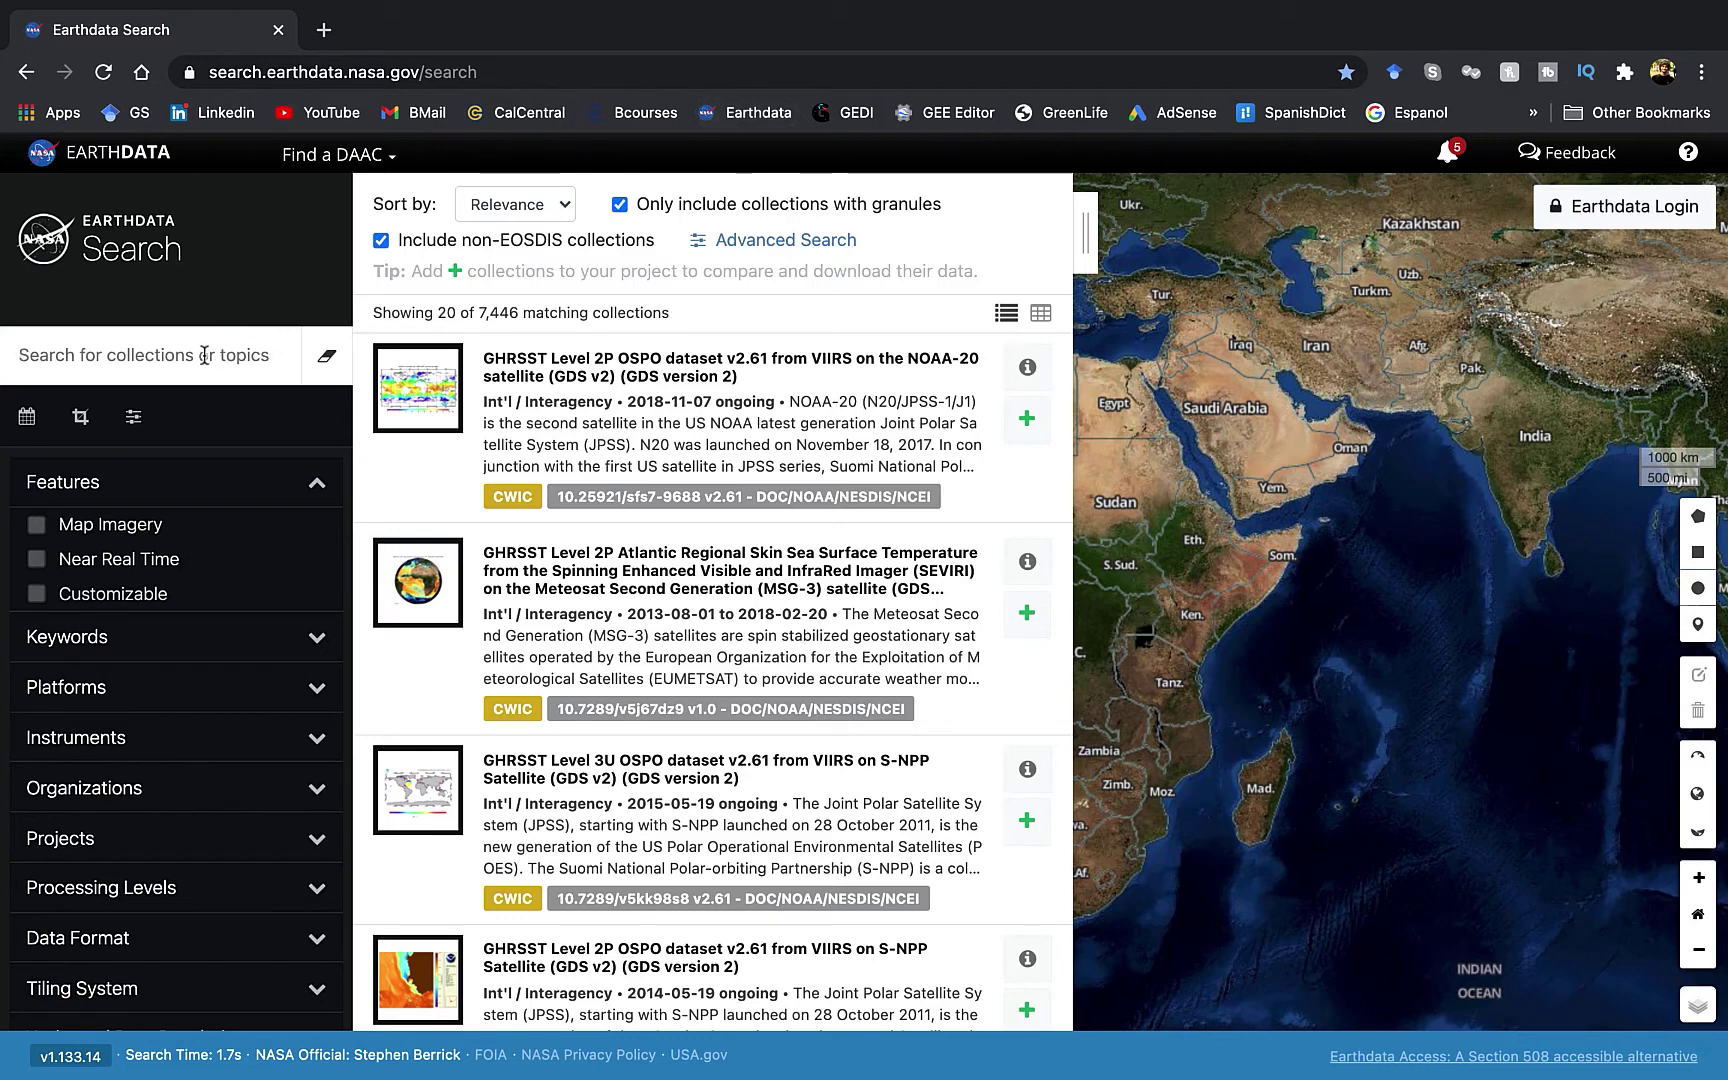
Step: Search collections for GEDI and open the 6,758 granules of GEDI L1B Geolocated Waveform Data
type("GEDI")
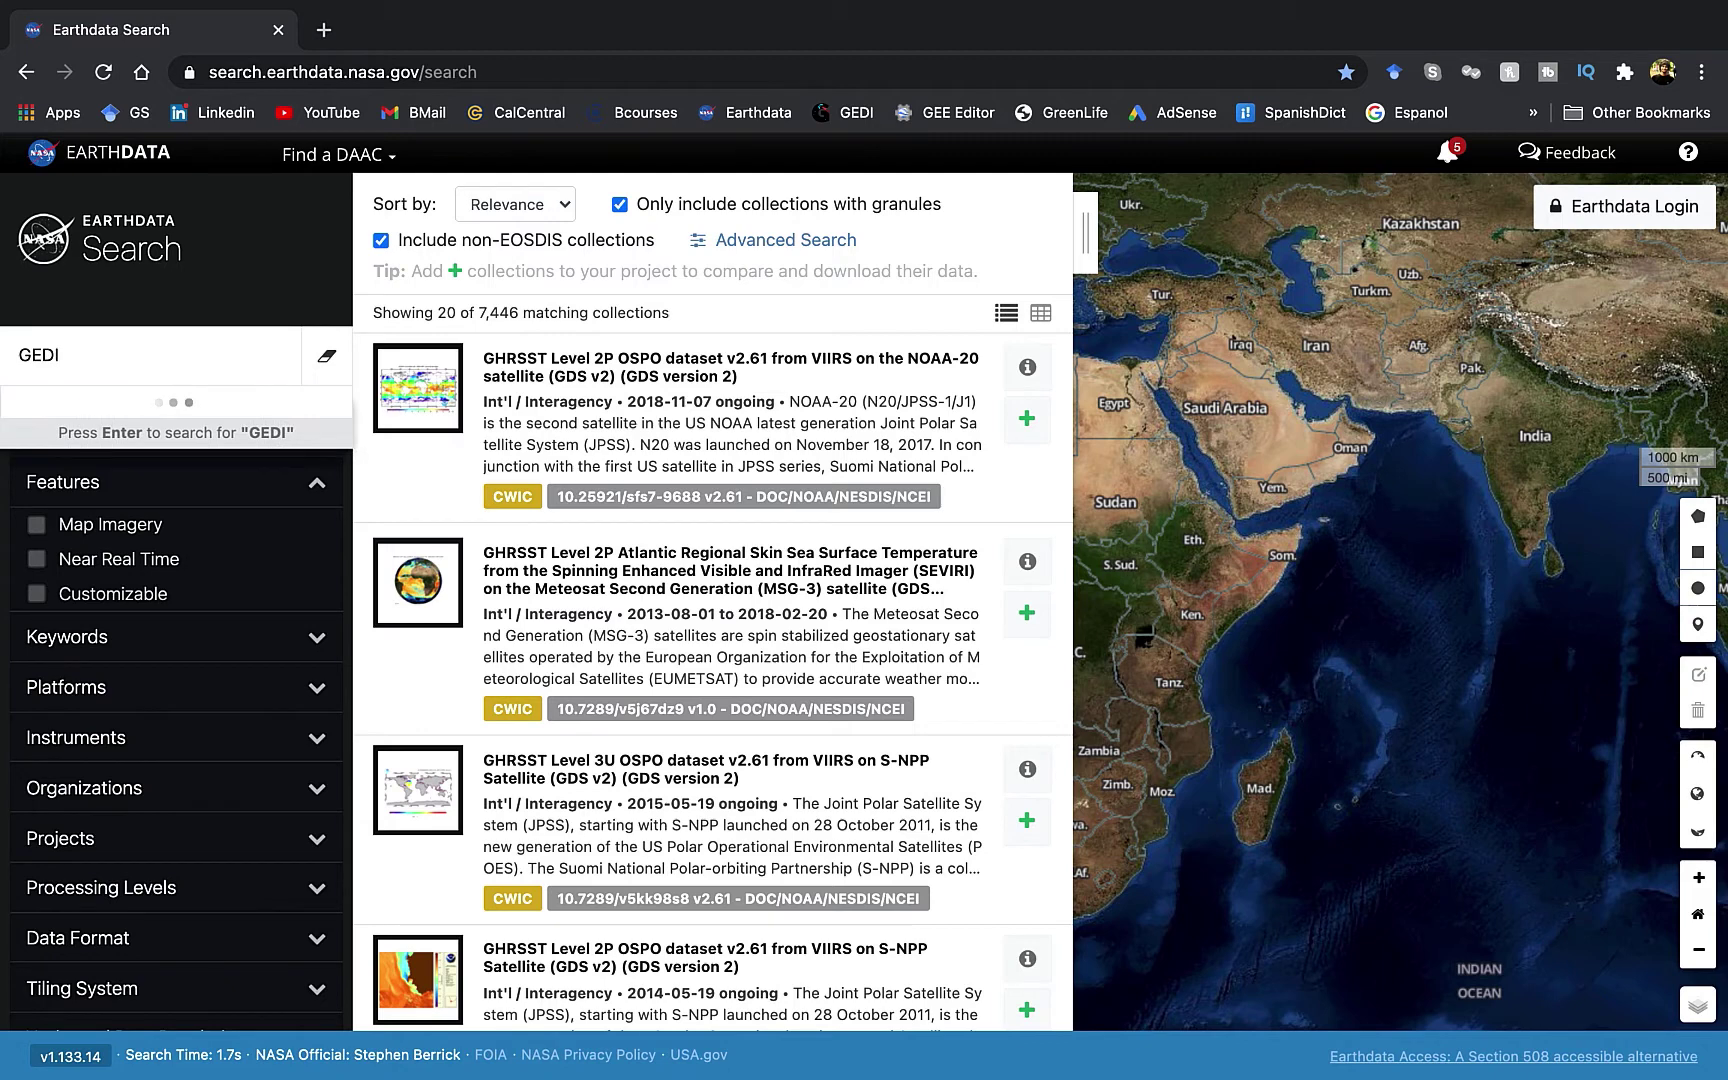
key("Return")
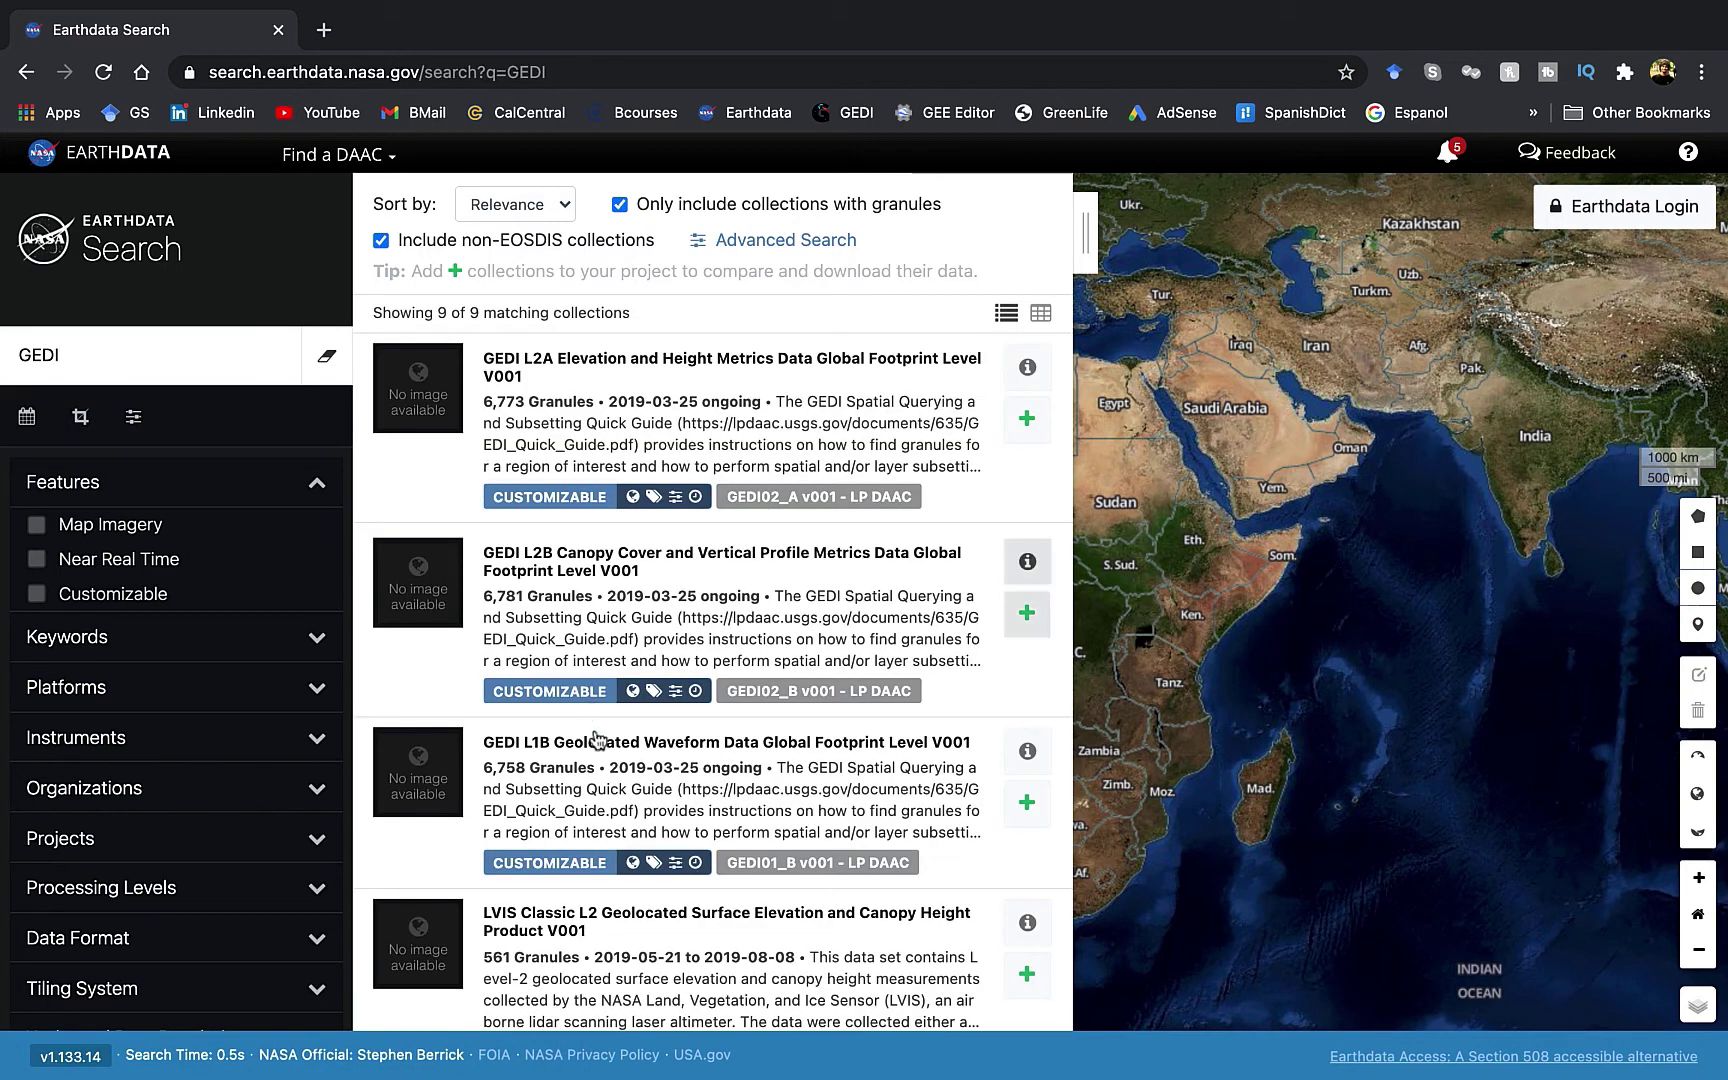
left_click(598, 789)
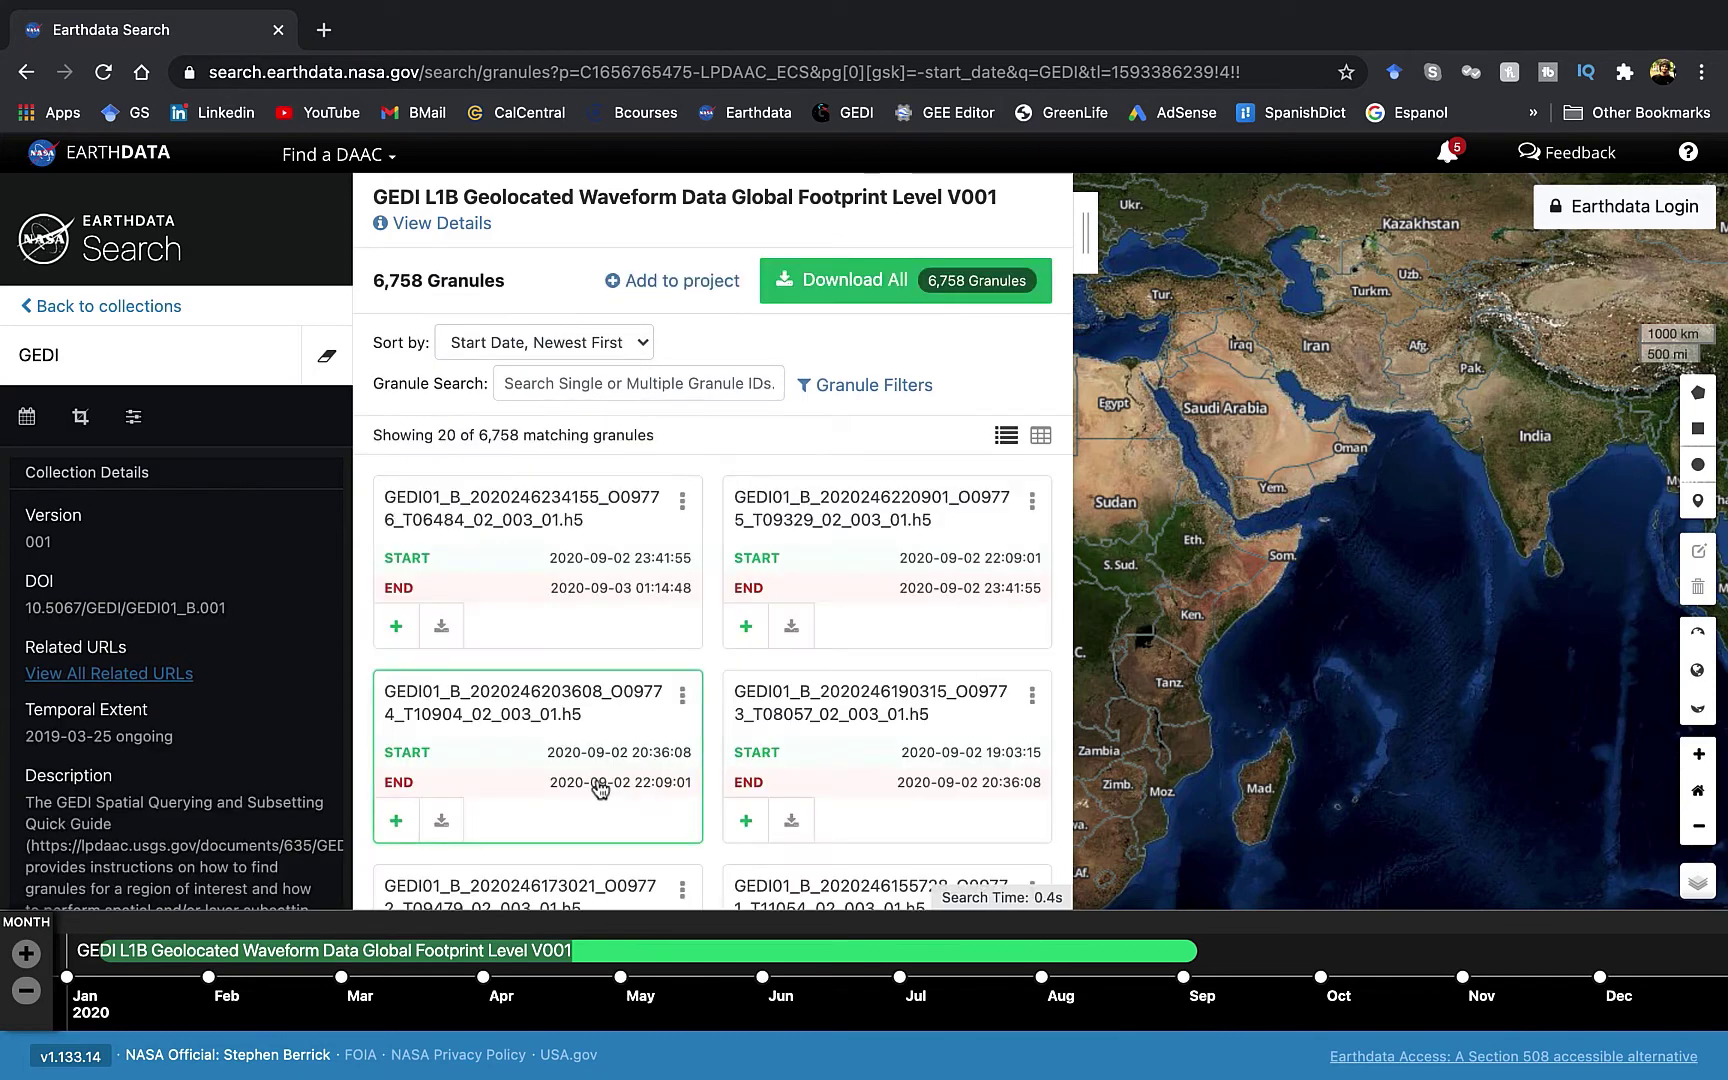
left_click(567, 372)
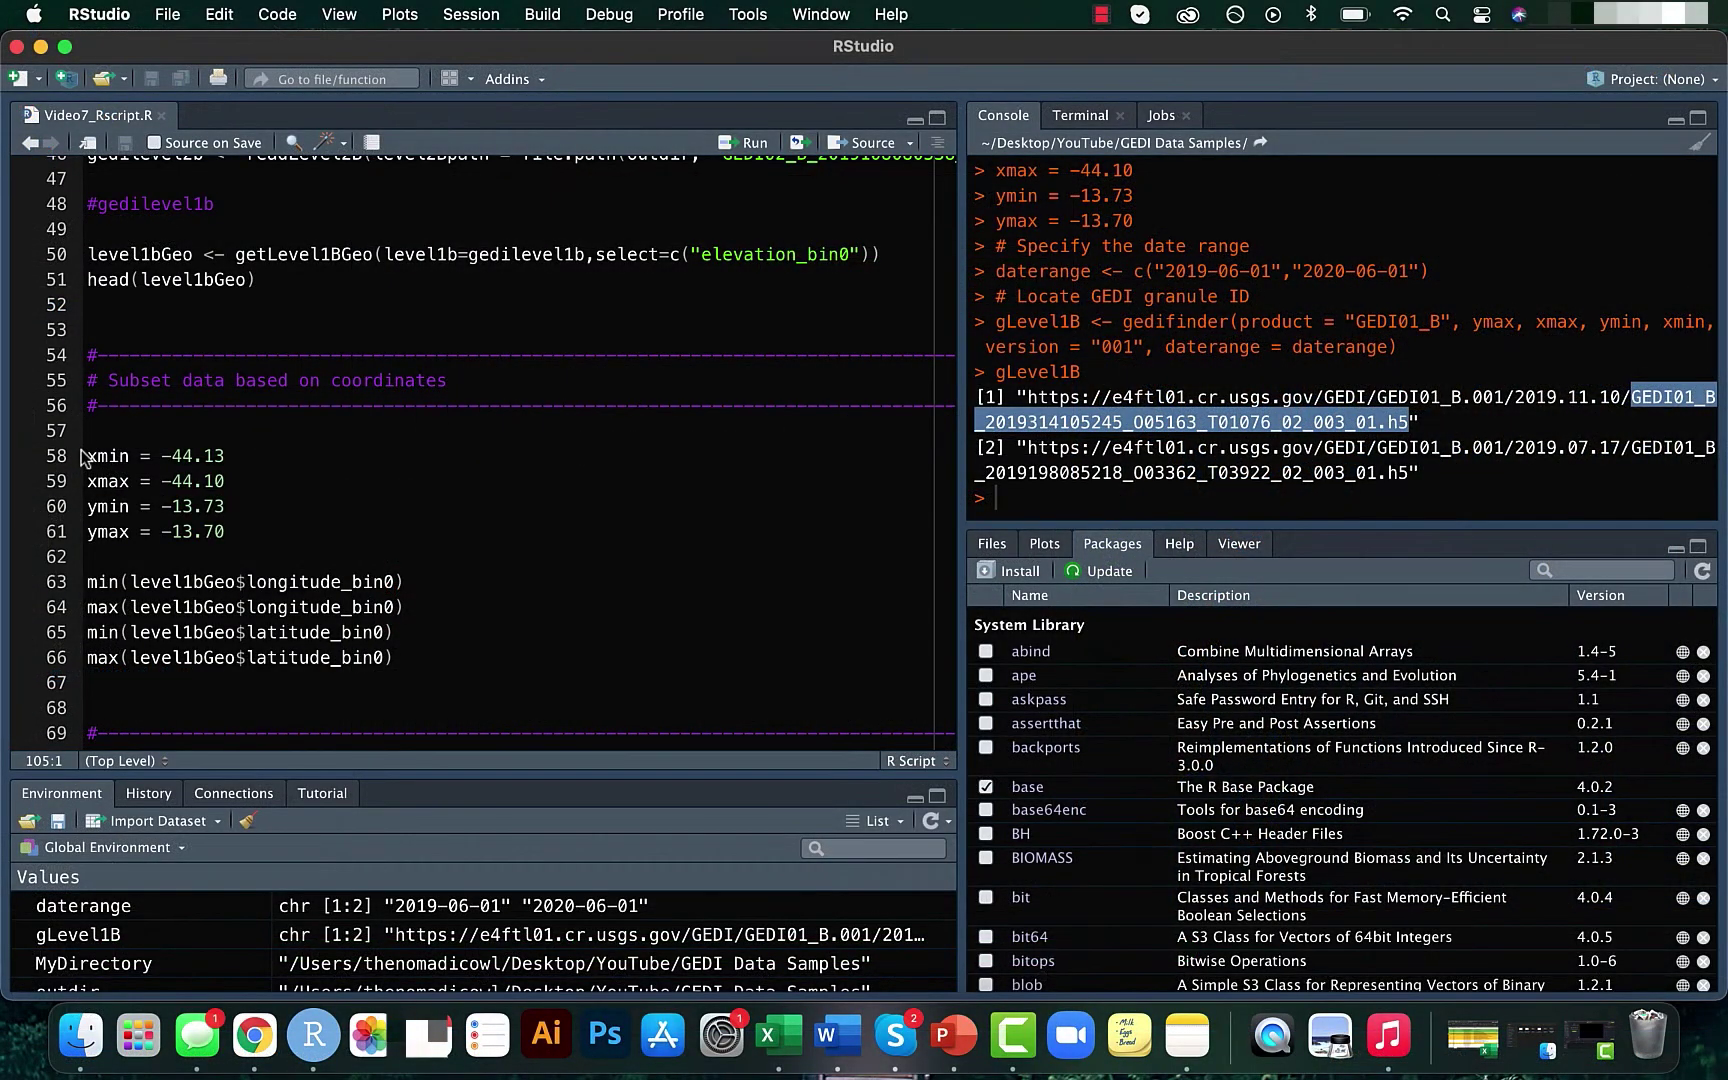
Step: Review the xmin/xmax/ymin/ymax values on lines 58–61 and the gedifinder code on lines 106–109
left_click_drag(84, 458, 258, 532)
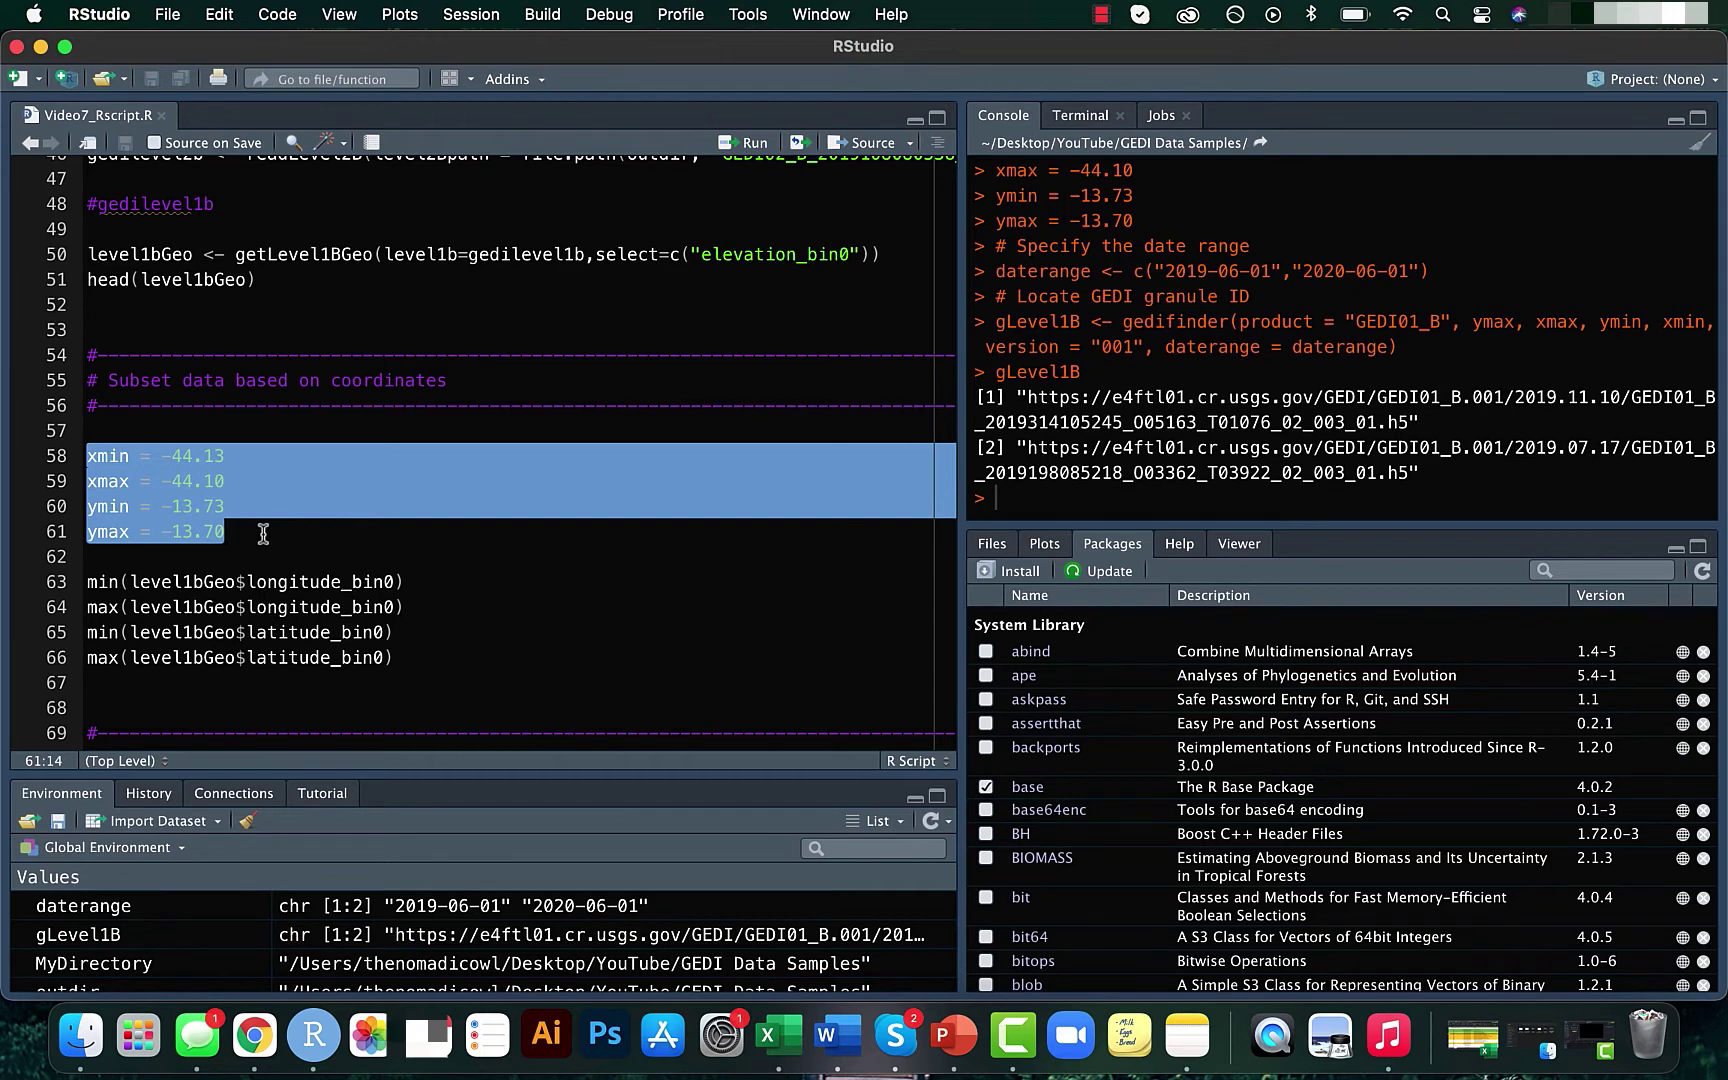
left_click(266, 602)
scroll(266, 600, "down", 1)
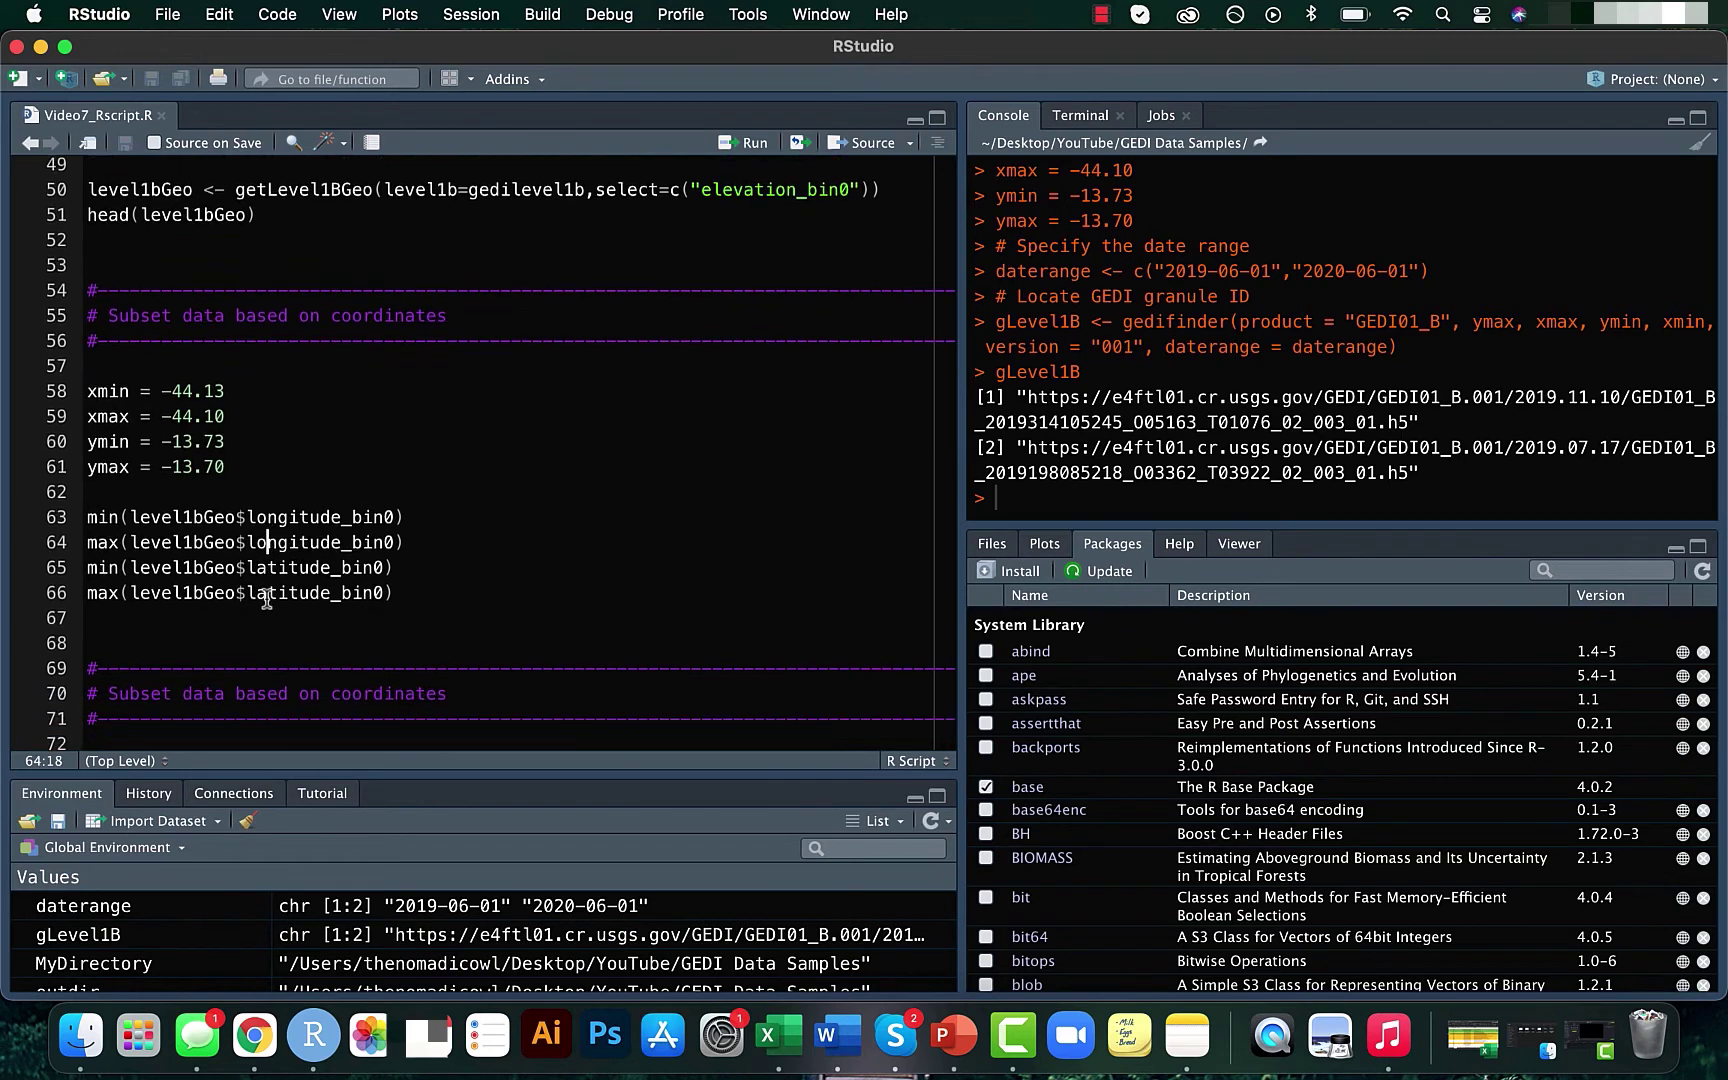
scroll(266, 600, "down", 5)
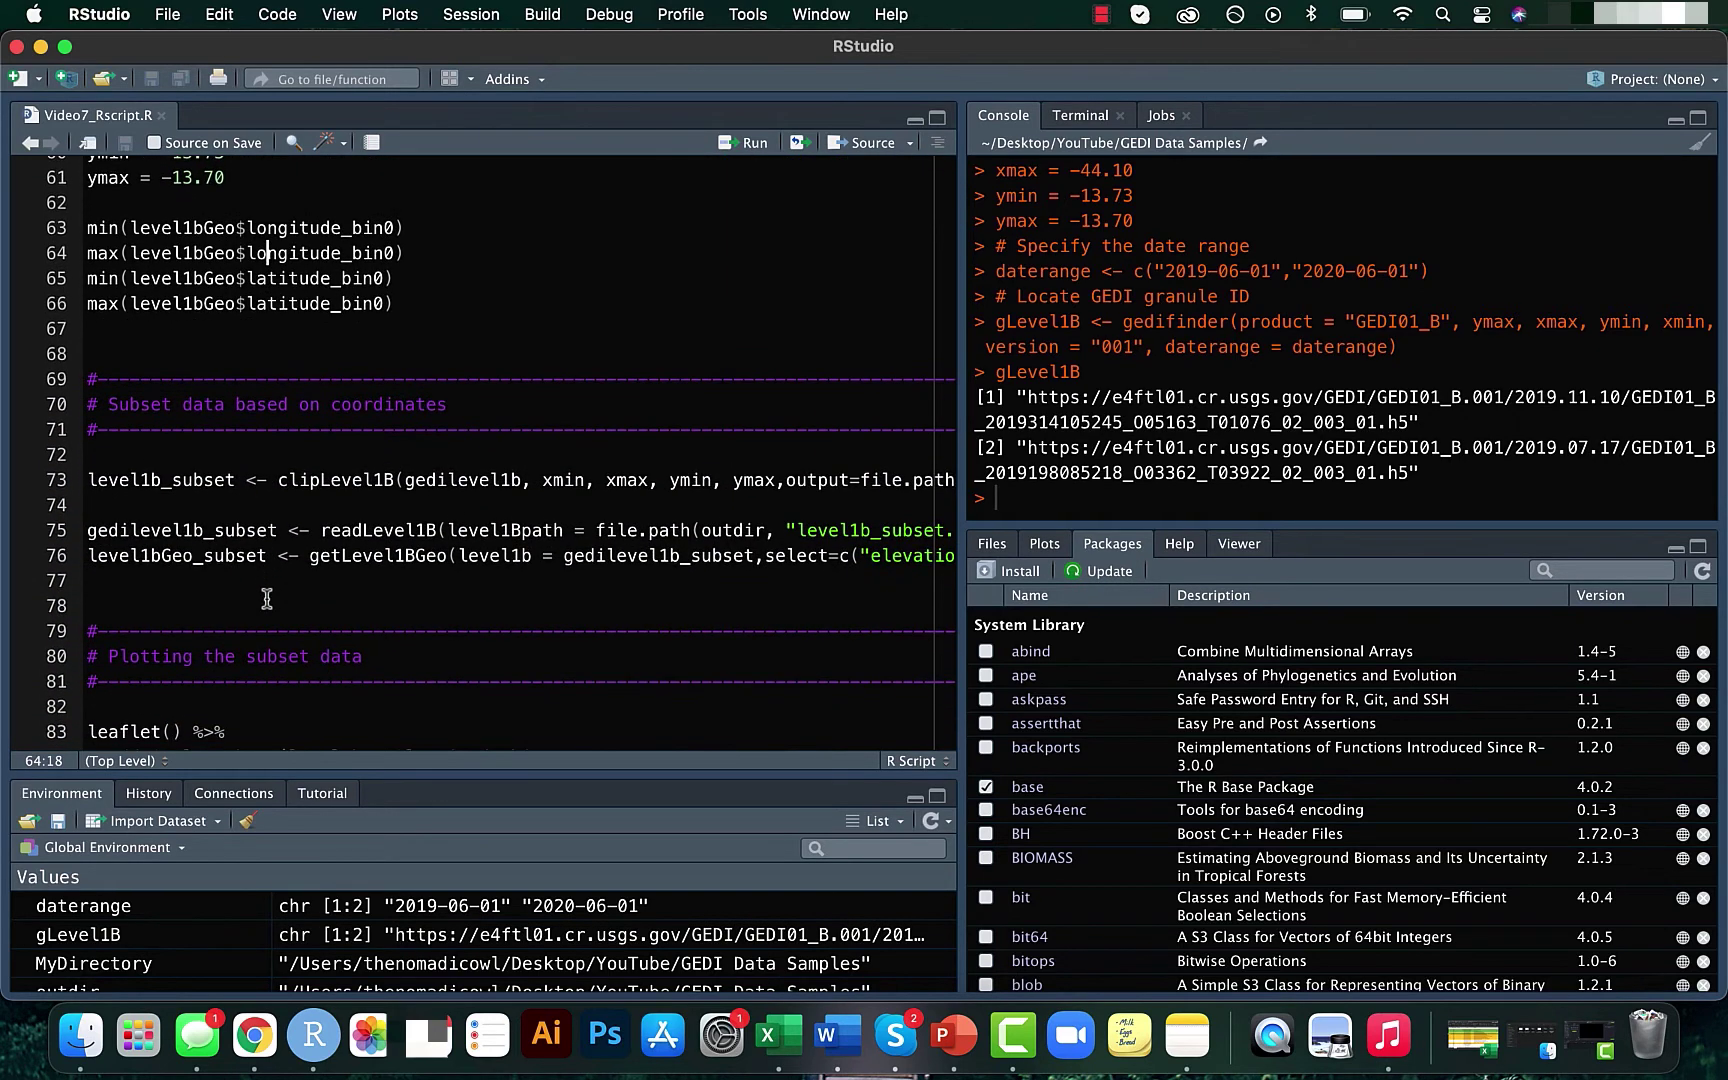
scroll(266, 598, "down", 9)
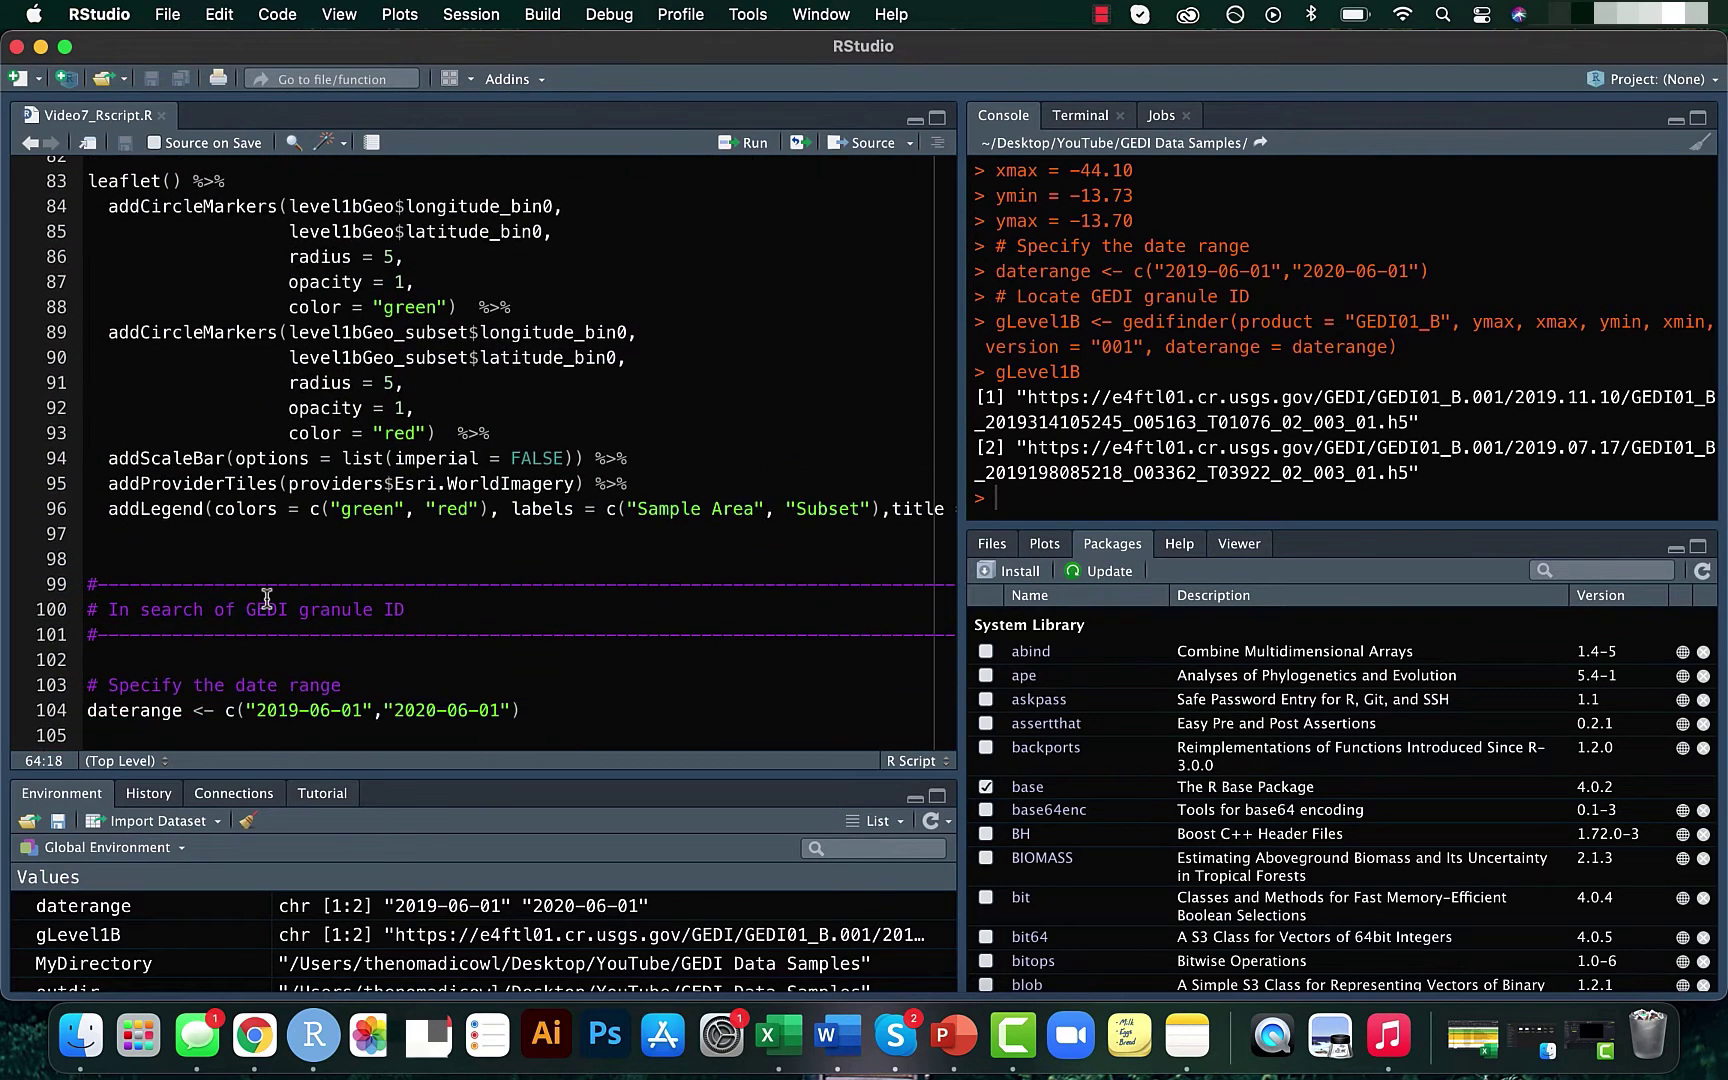
scroll(266, 598, "down", 4)
left_click(200, 606)
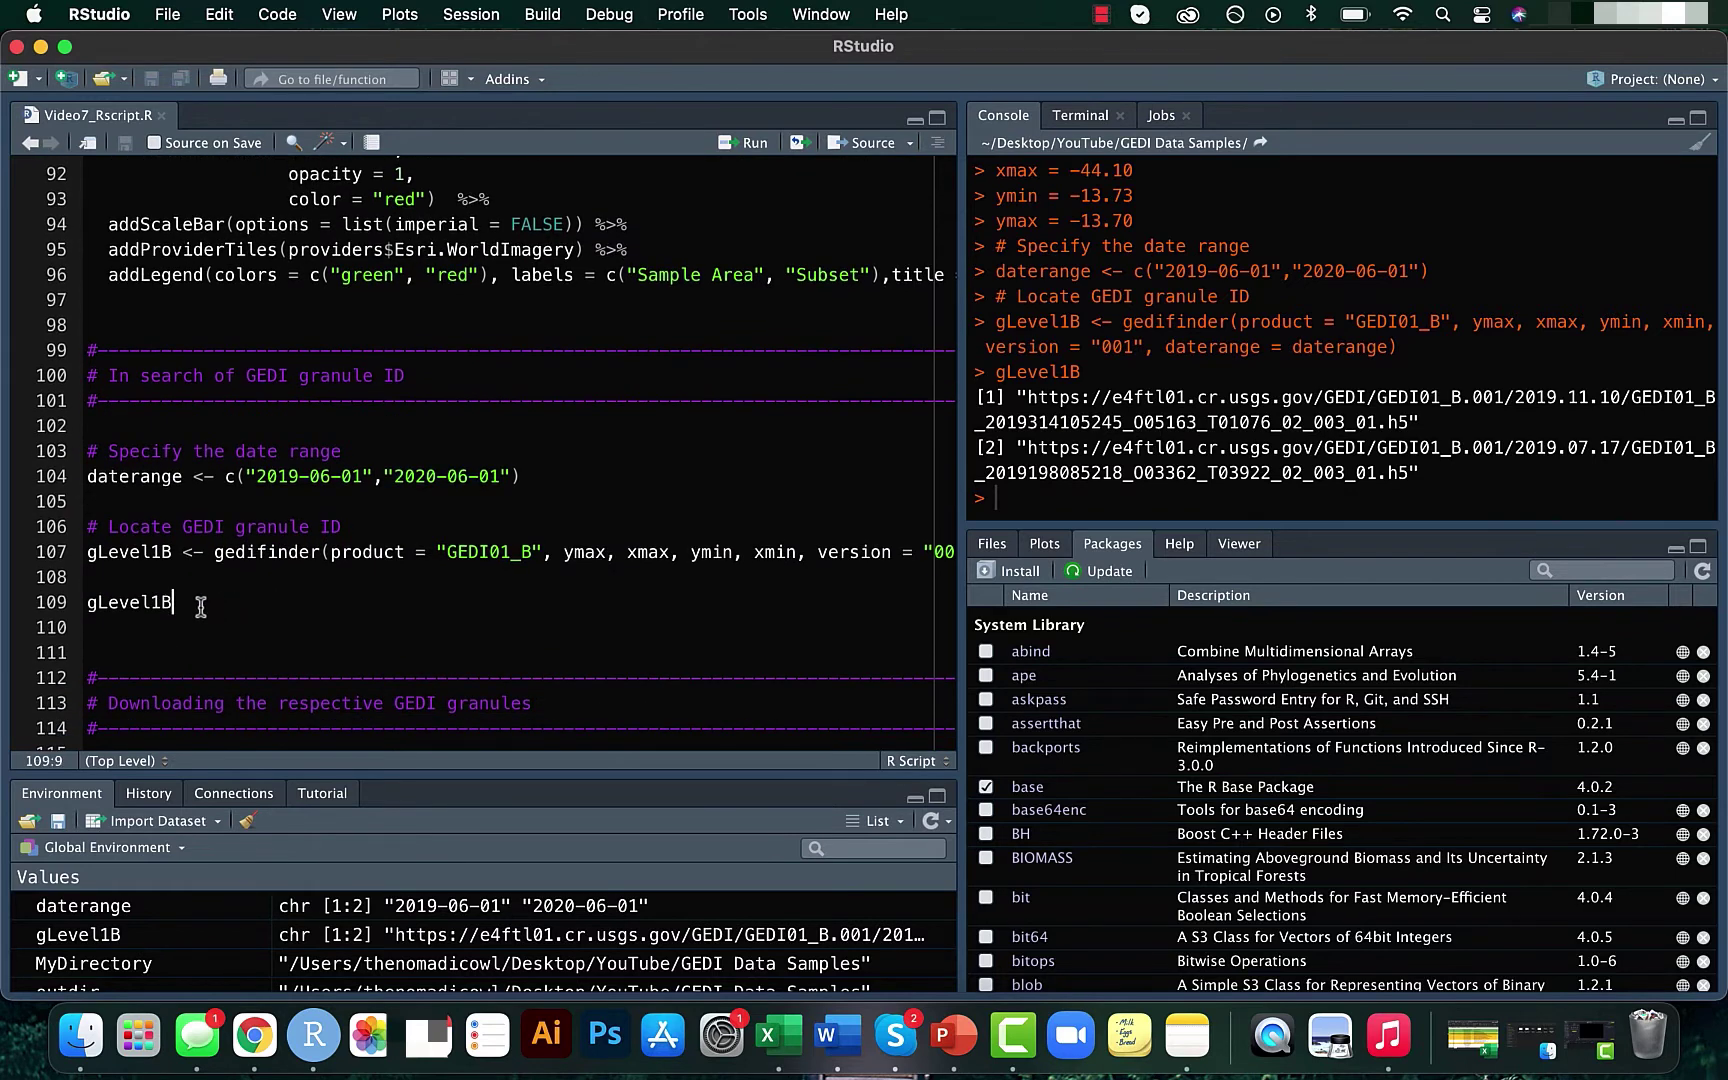
left_click_drag(200, 606, 62, 518)
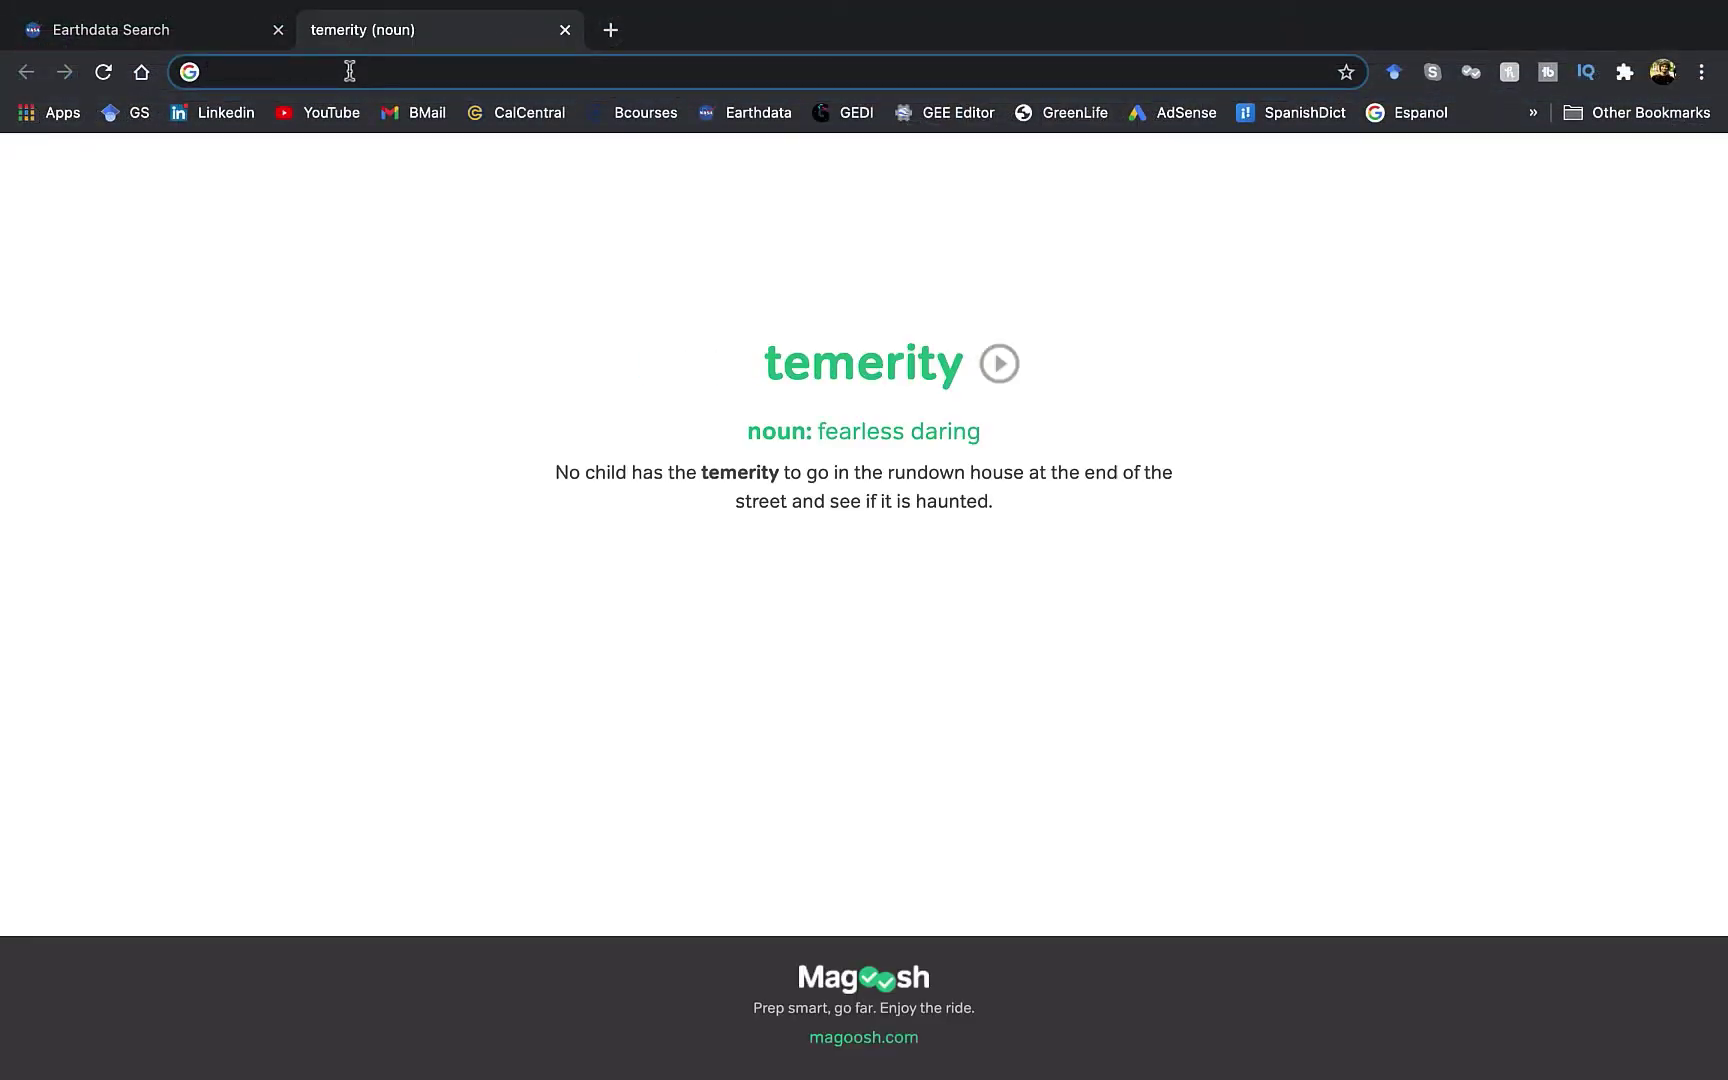
Step: Load the gedifinder URL for GEDI01_B in bbox -13.73,-44.13,-13.70,-44.10 and select the second granule's name
type("https://lpdaacsvc.cr.usgs.gov/services/gedifinder?product=GEDI01_B&version=001&bbox=[-13.73,-44.13,-13.70,-44.10]&output=html")
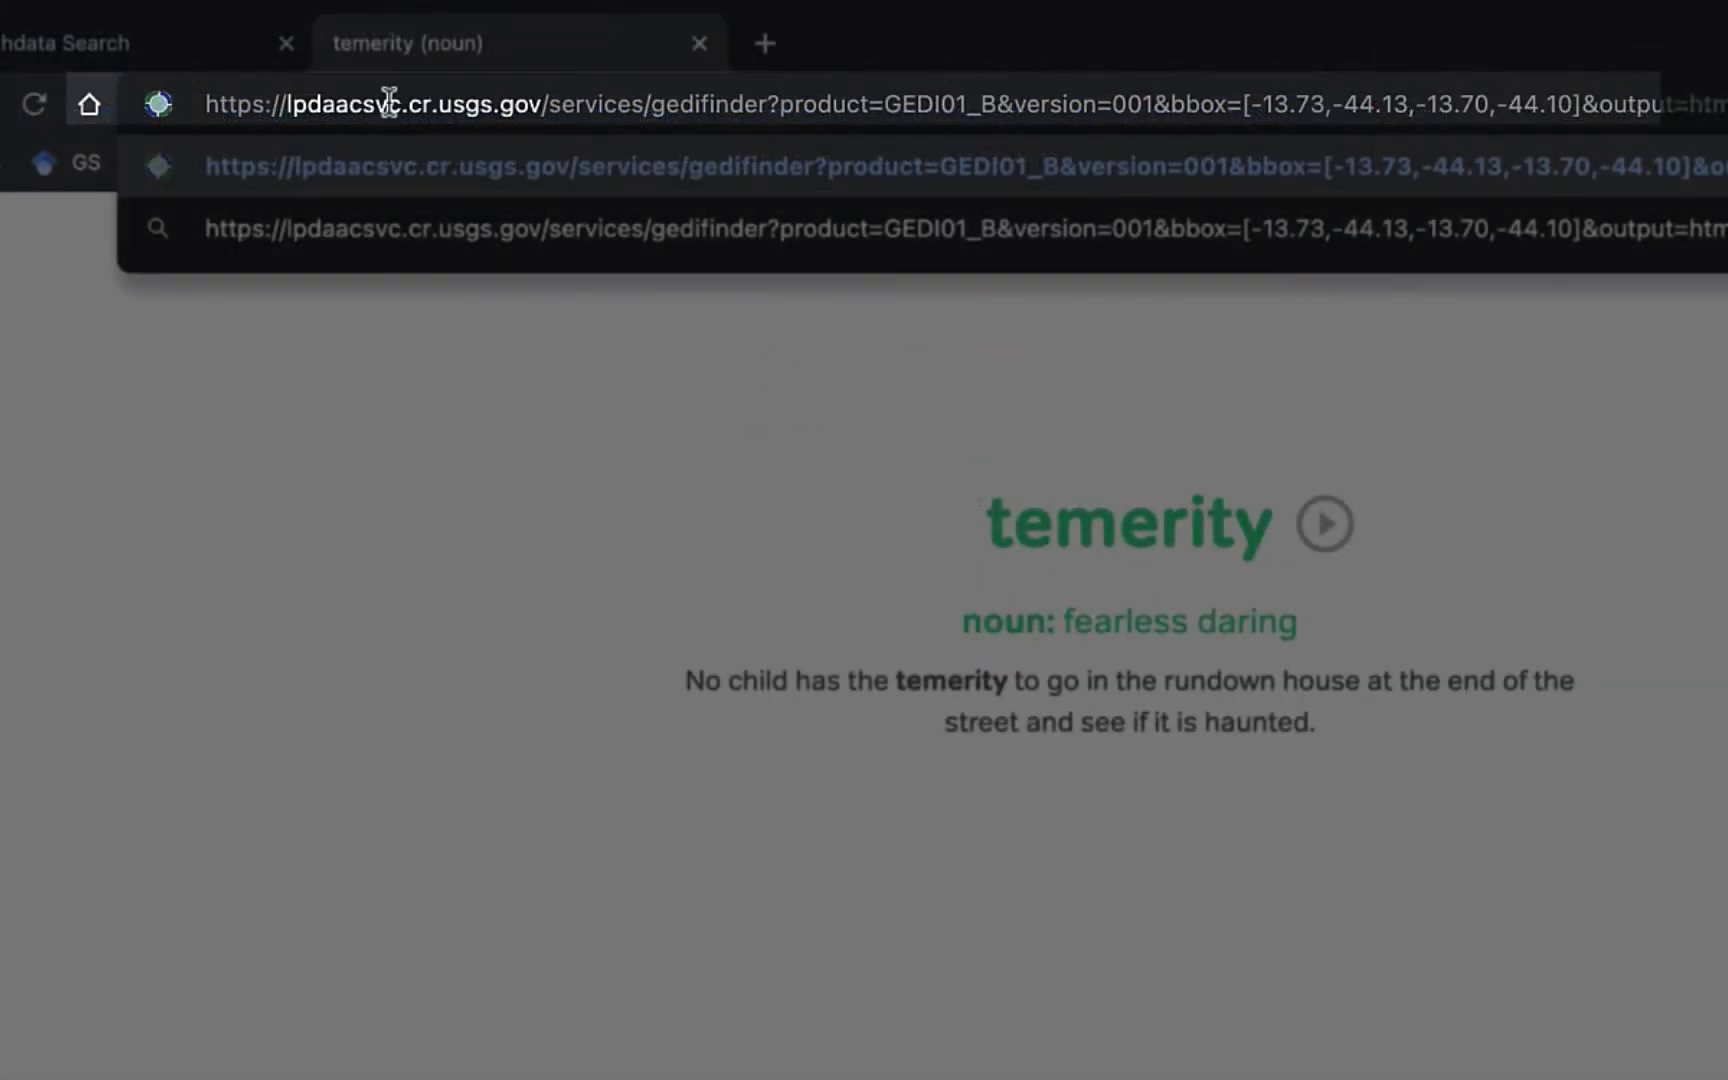
key("Return")
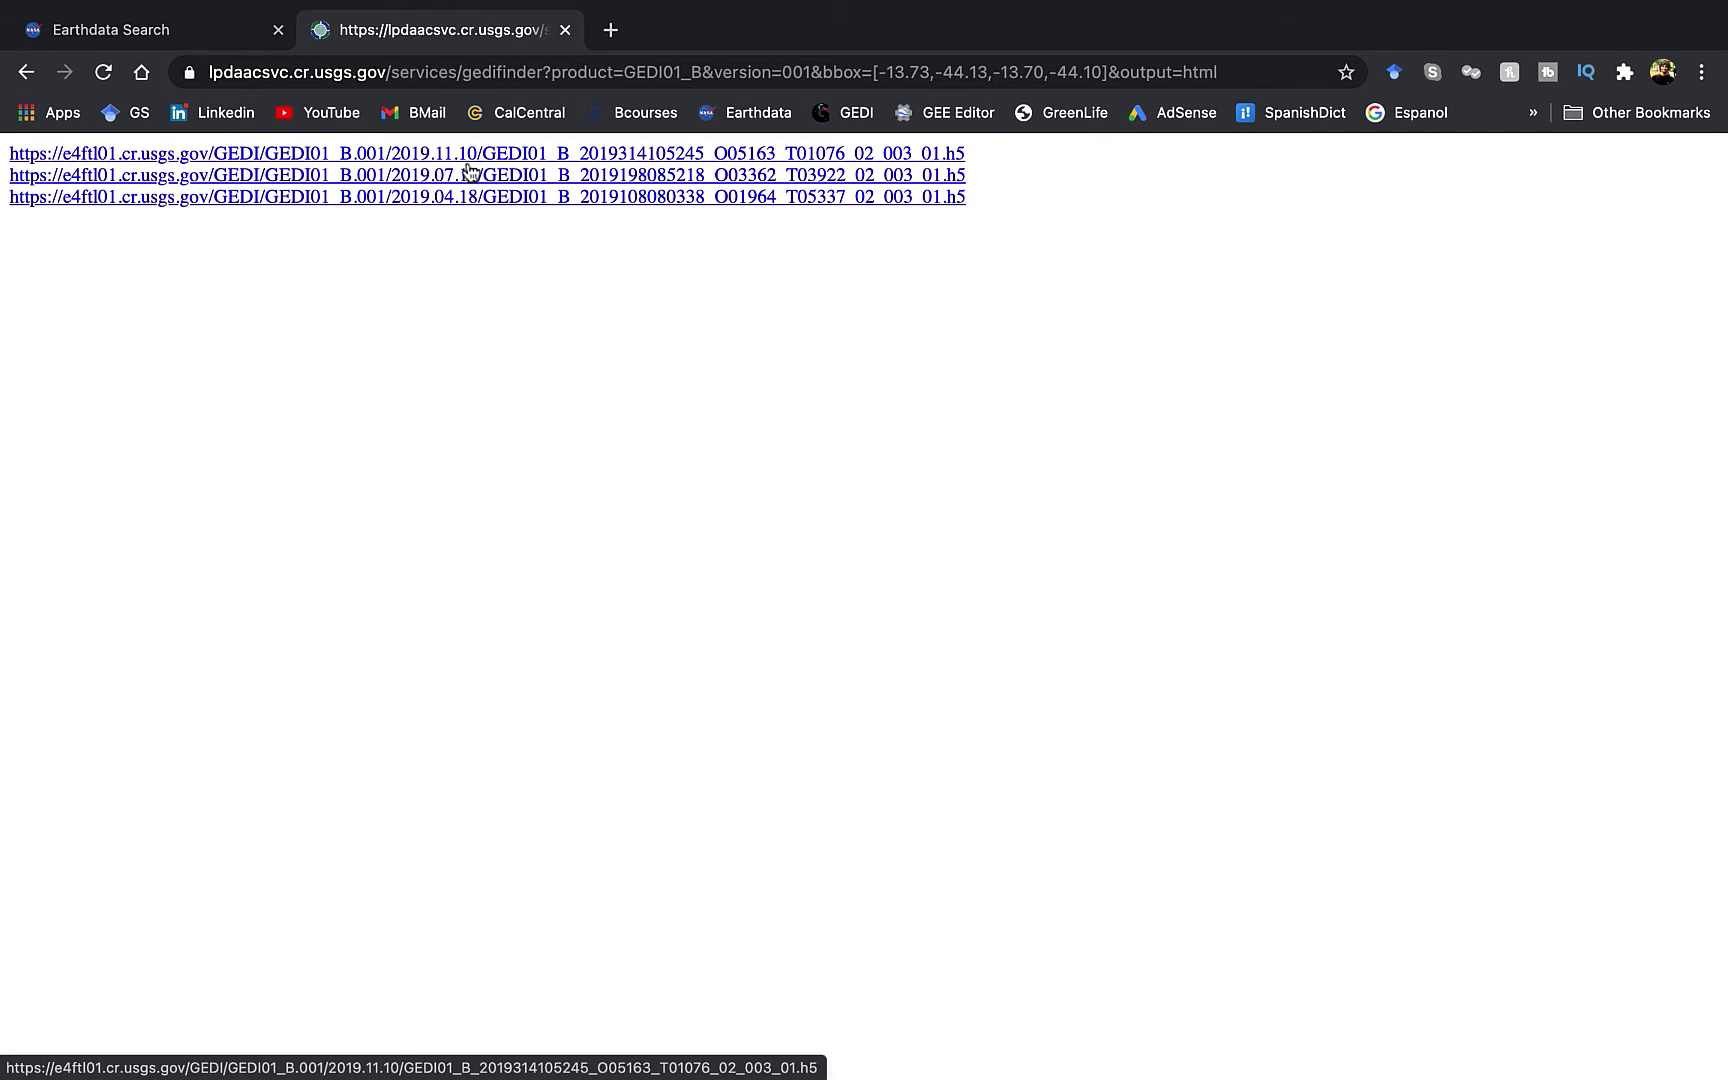
left_click_drag(977, 175, 487, 178)
key("super+c")
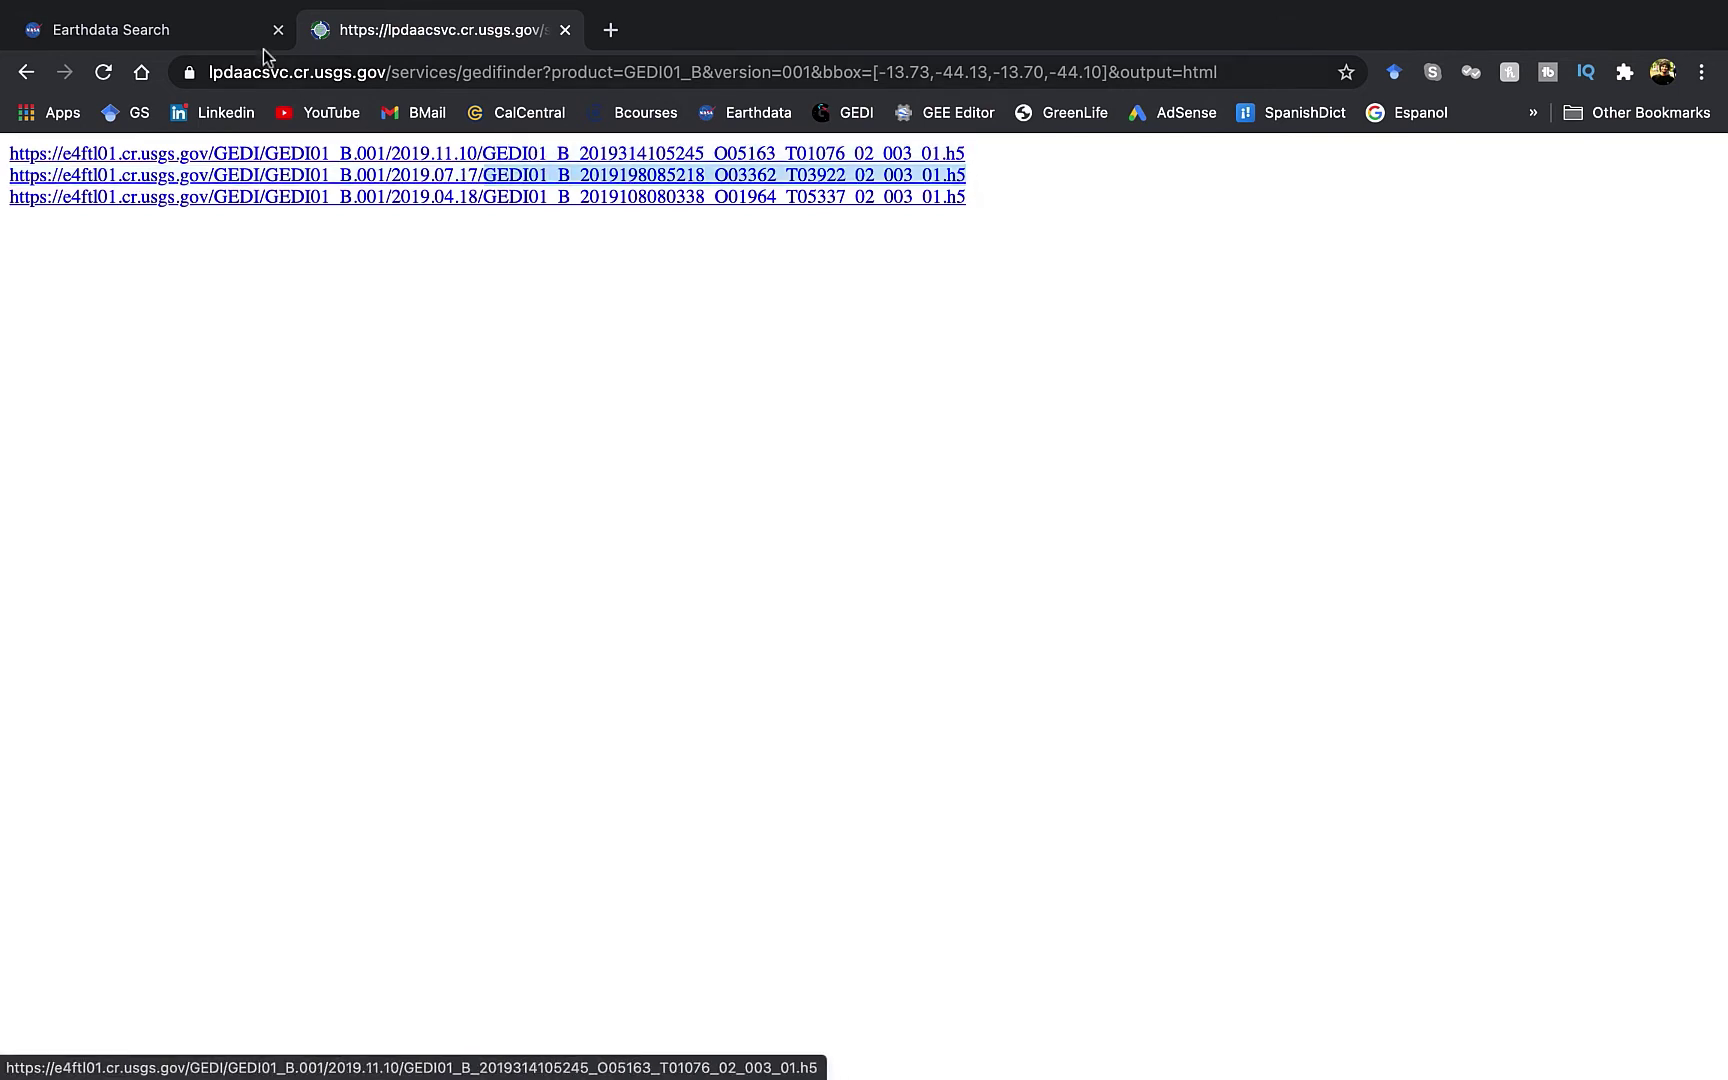
left_click(224, 32)
triple_click(640, 384)
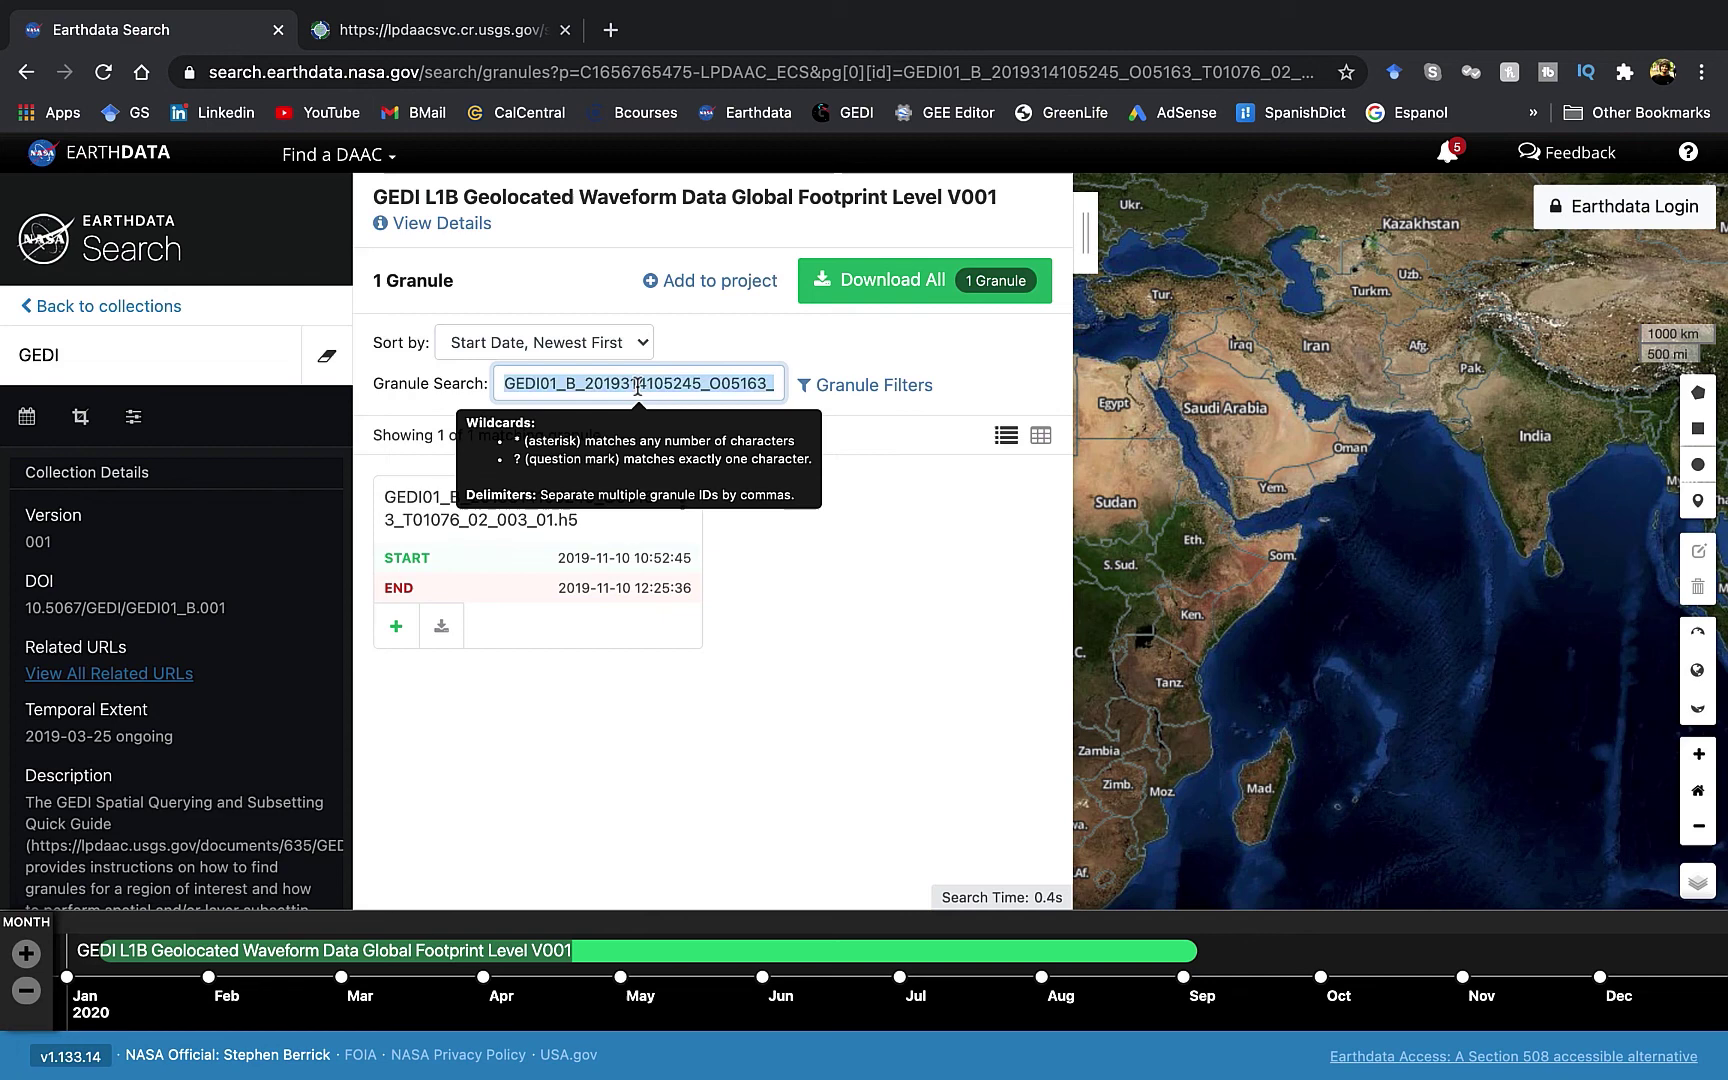
key("super+v")
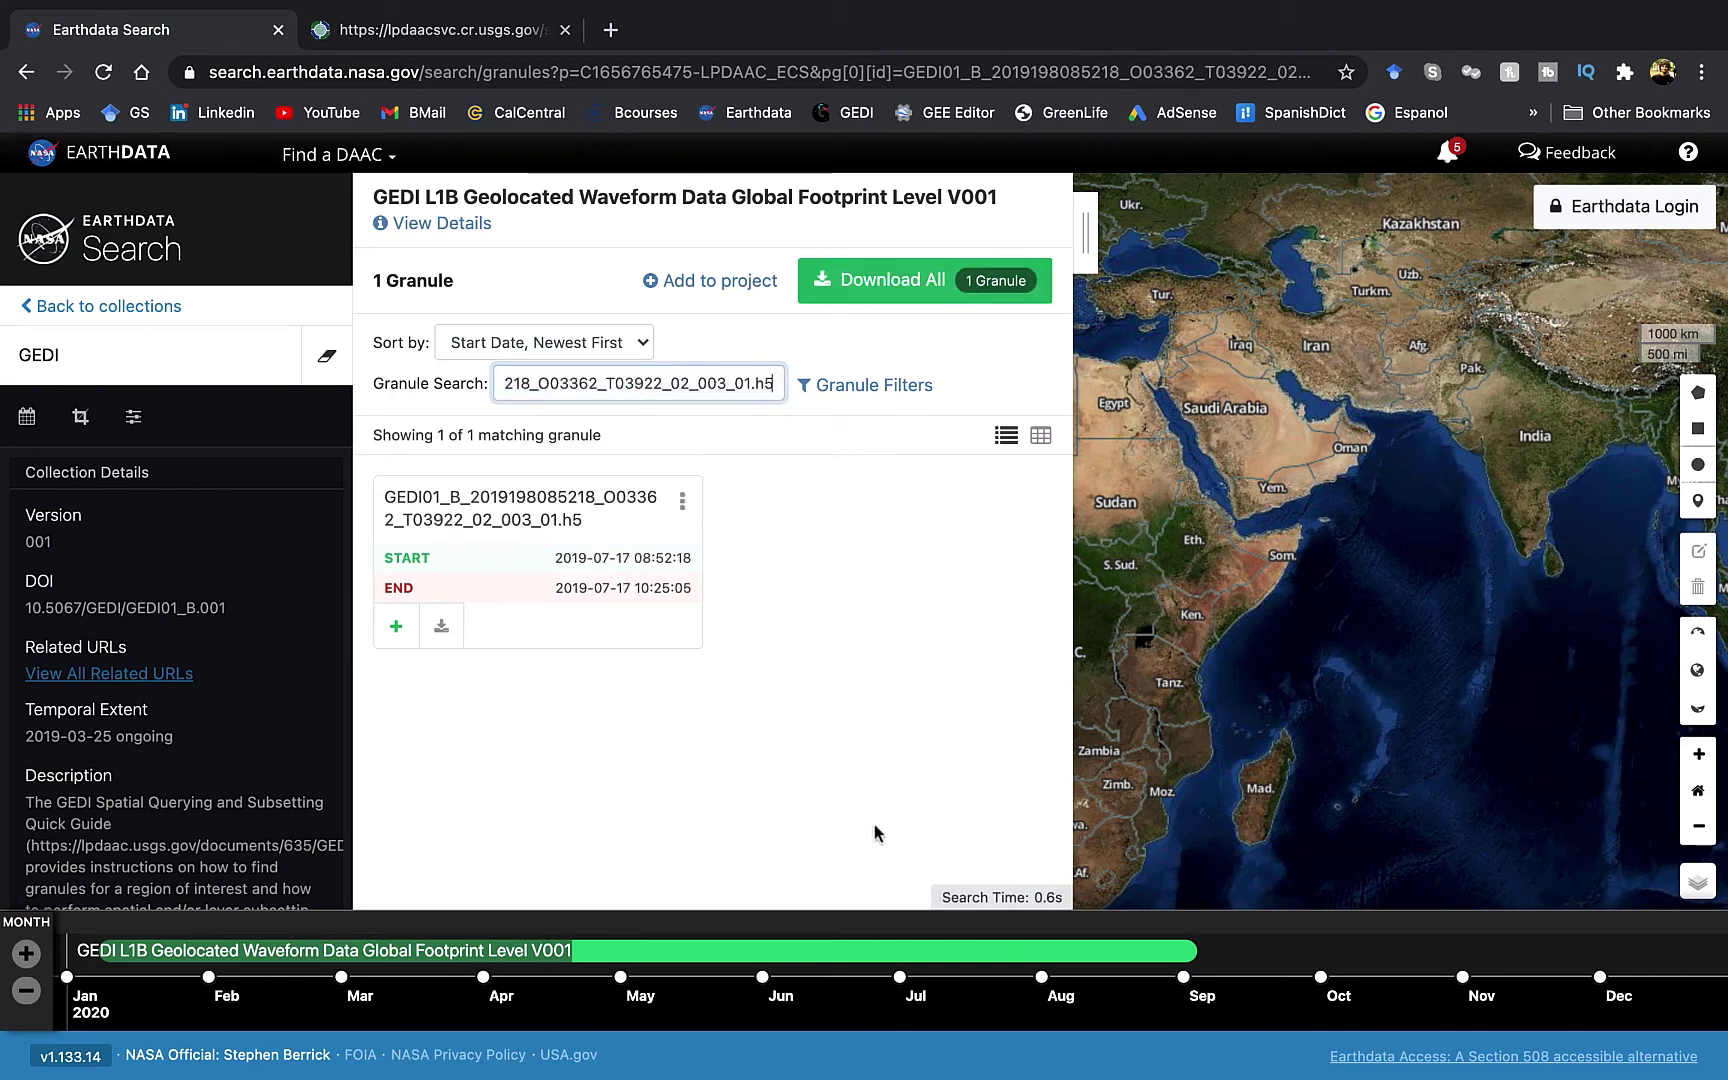
left_click(396, 626)
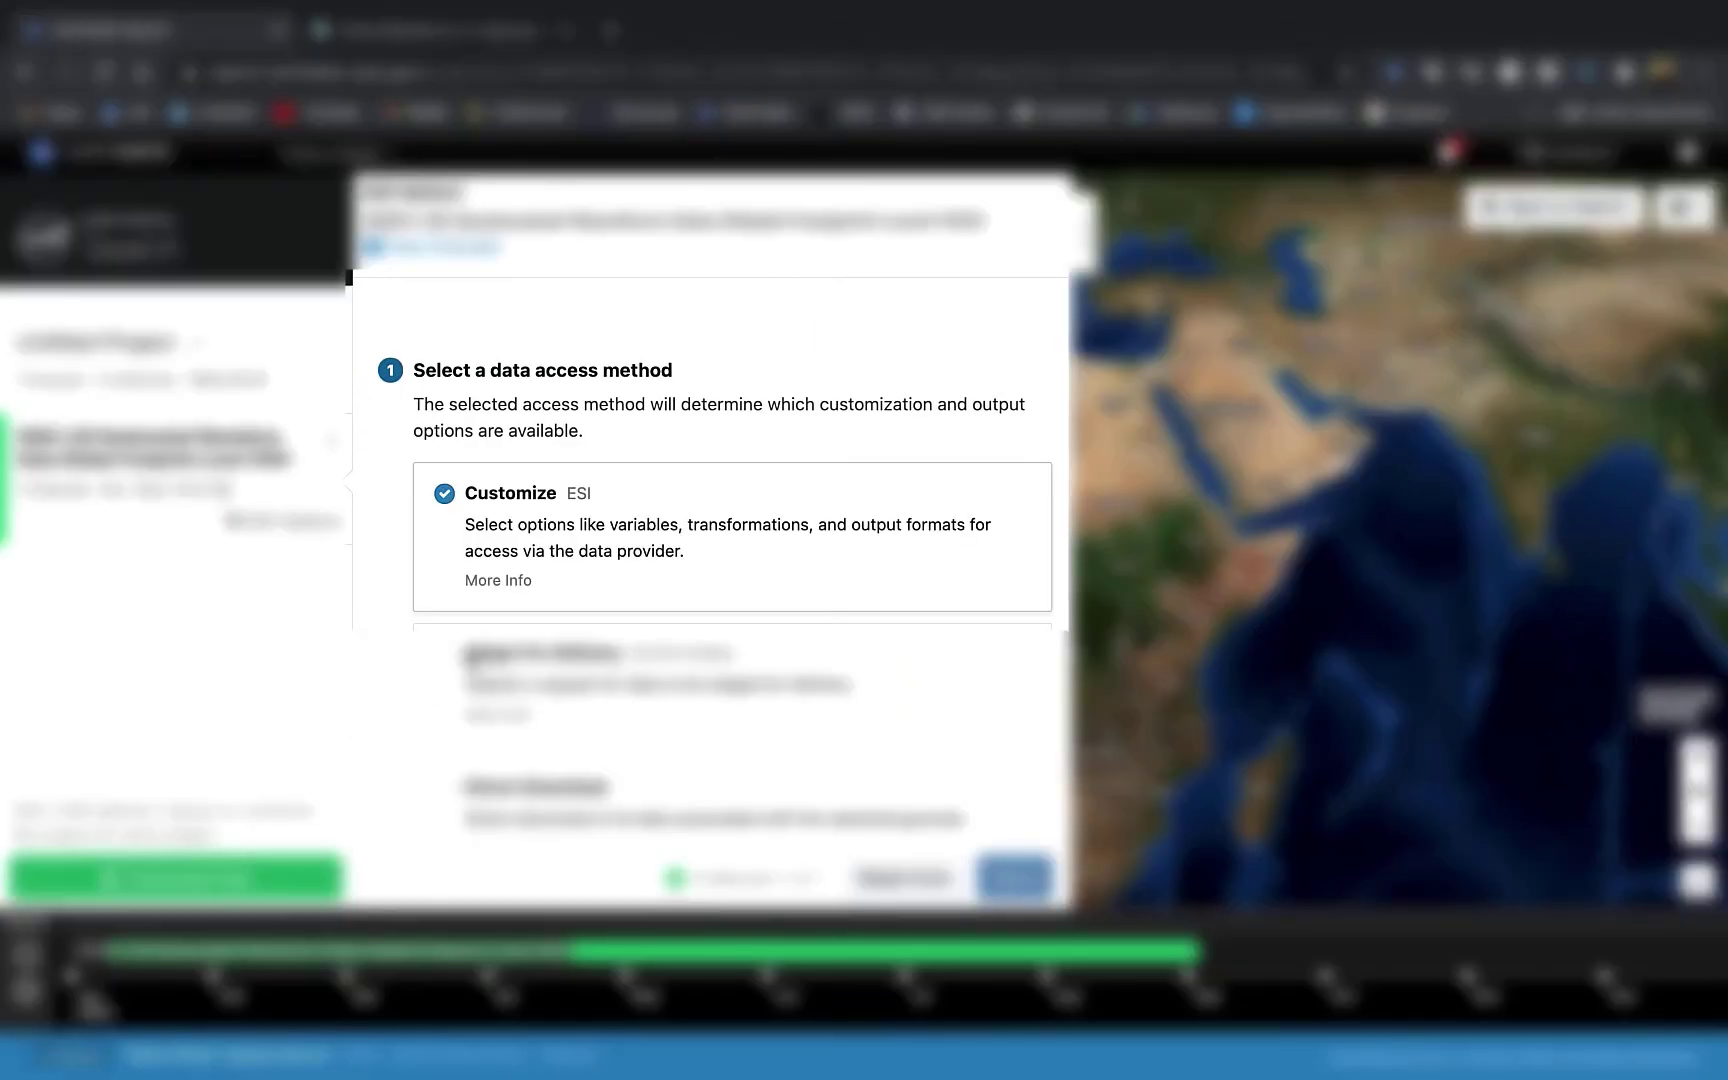
Step: Enable spatial subsetting and enter North -13.70, West -44.13, East -44.10, South -13.73
scroll(530, 575, "down", 6)
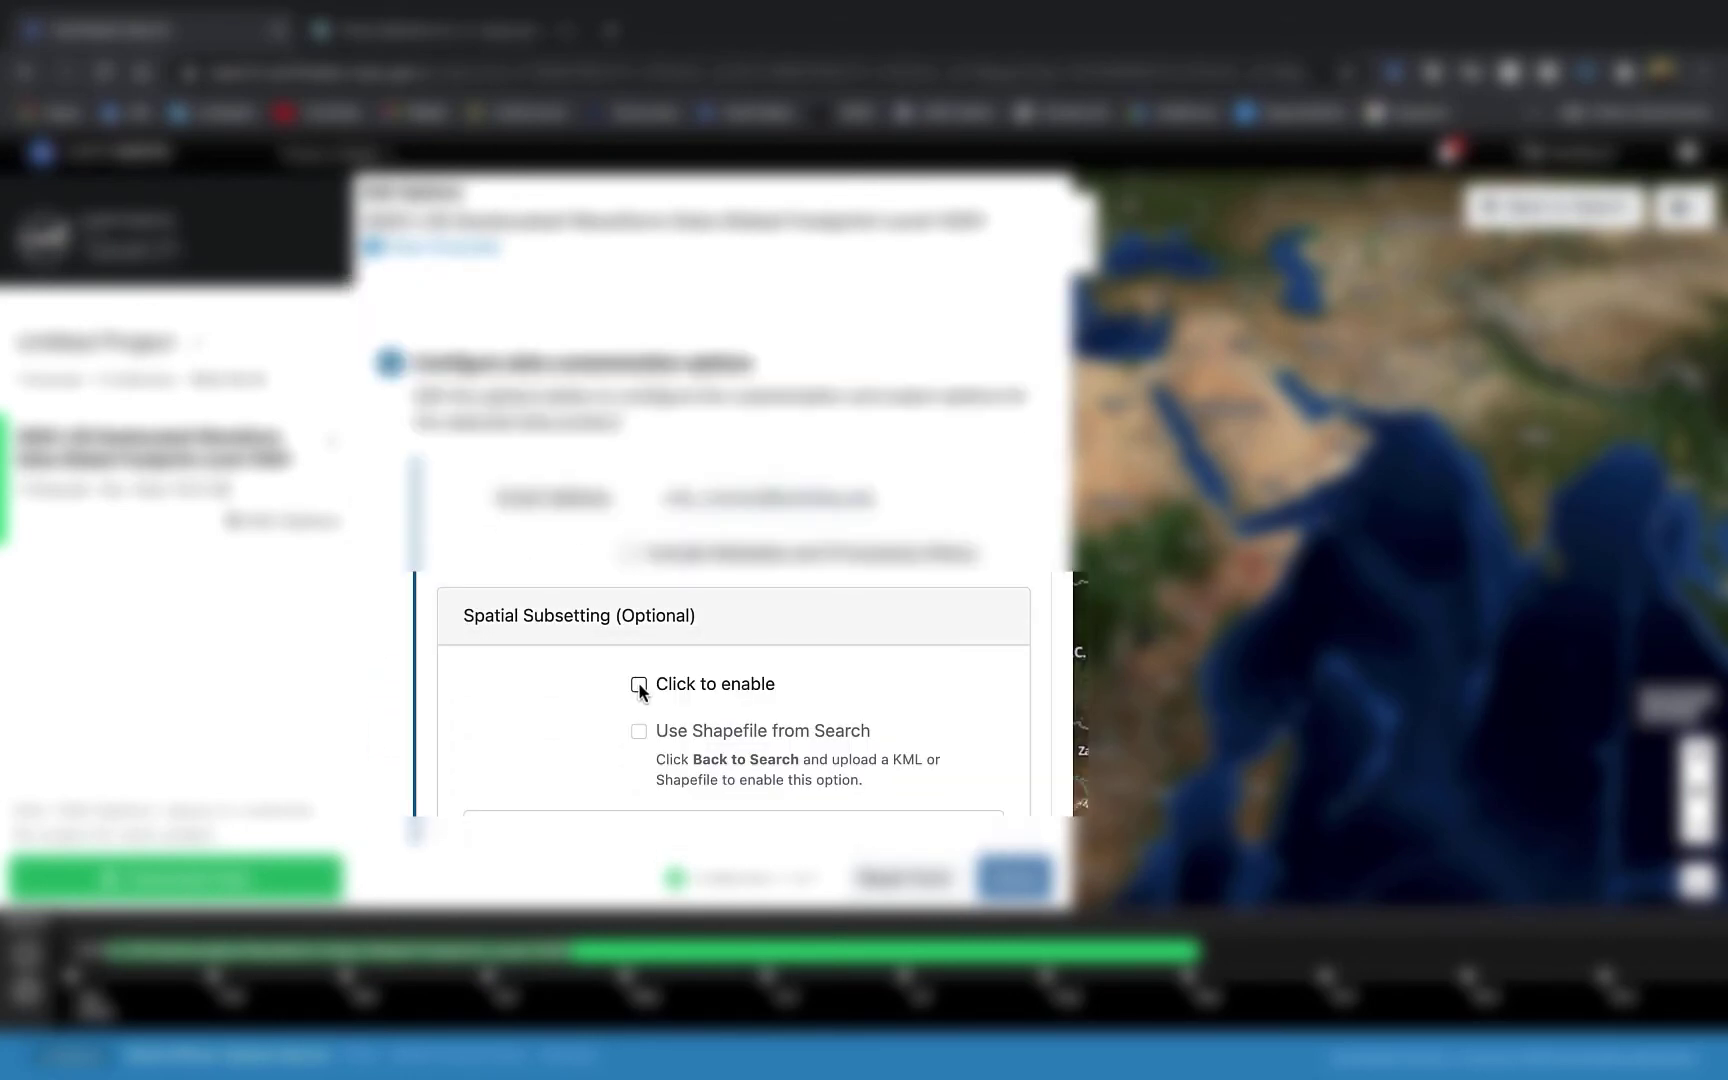
left_click(639, 685)
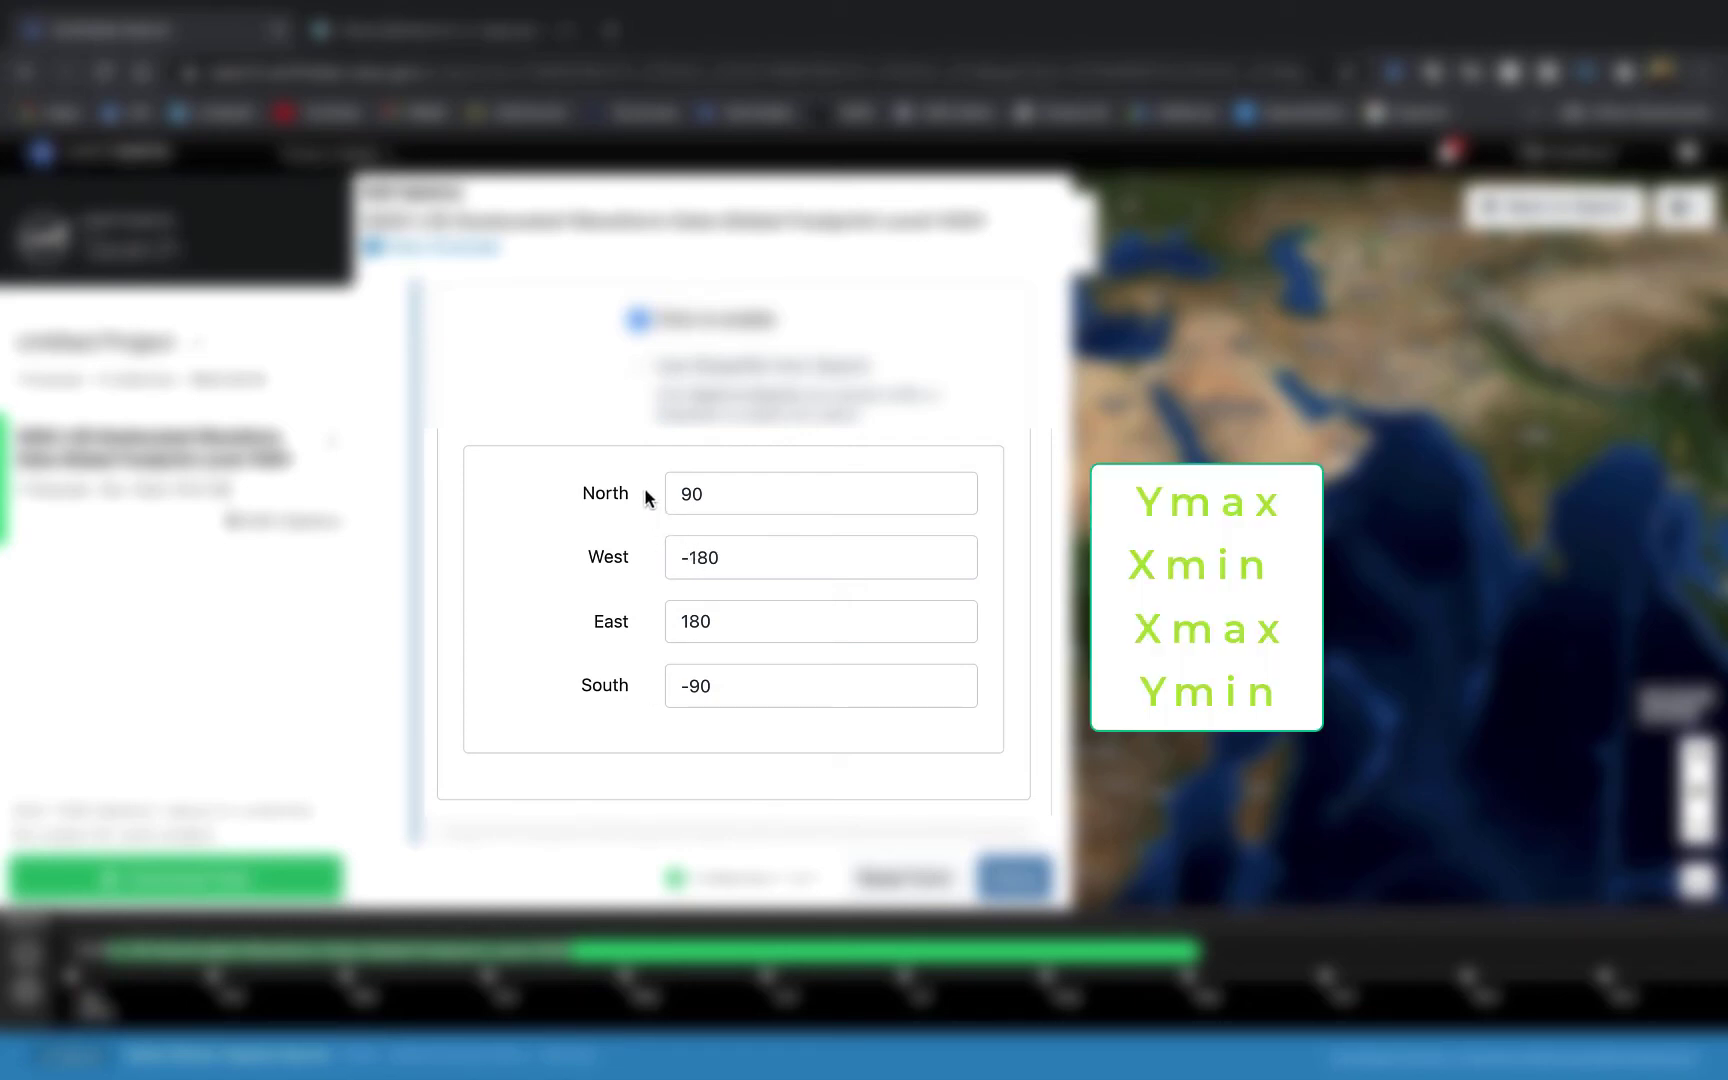
double_click(700, 493)
type("-13")
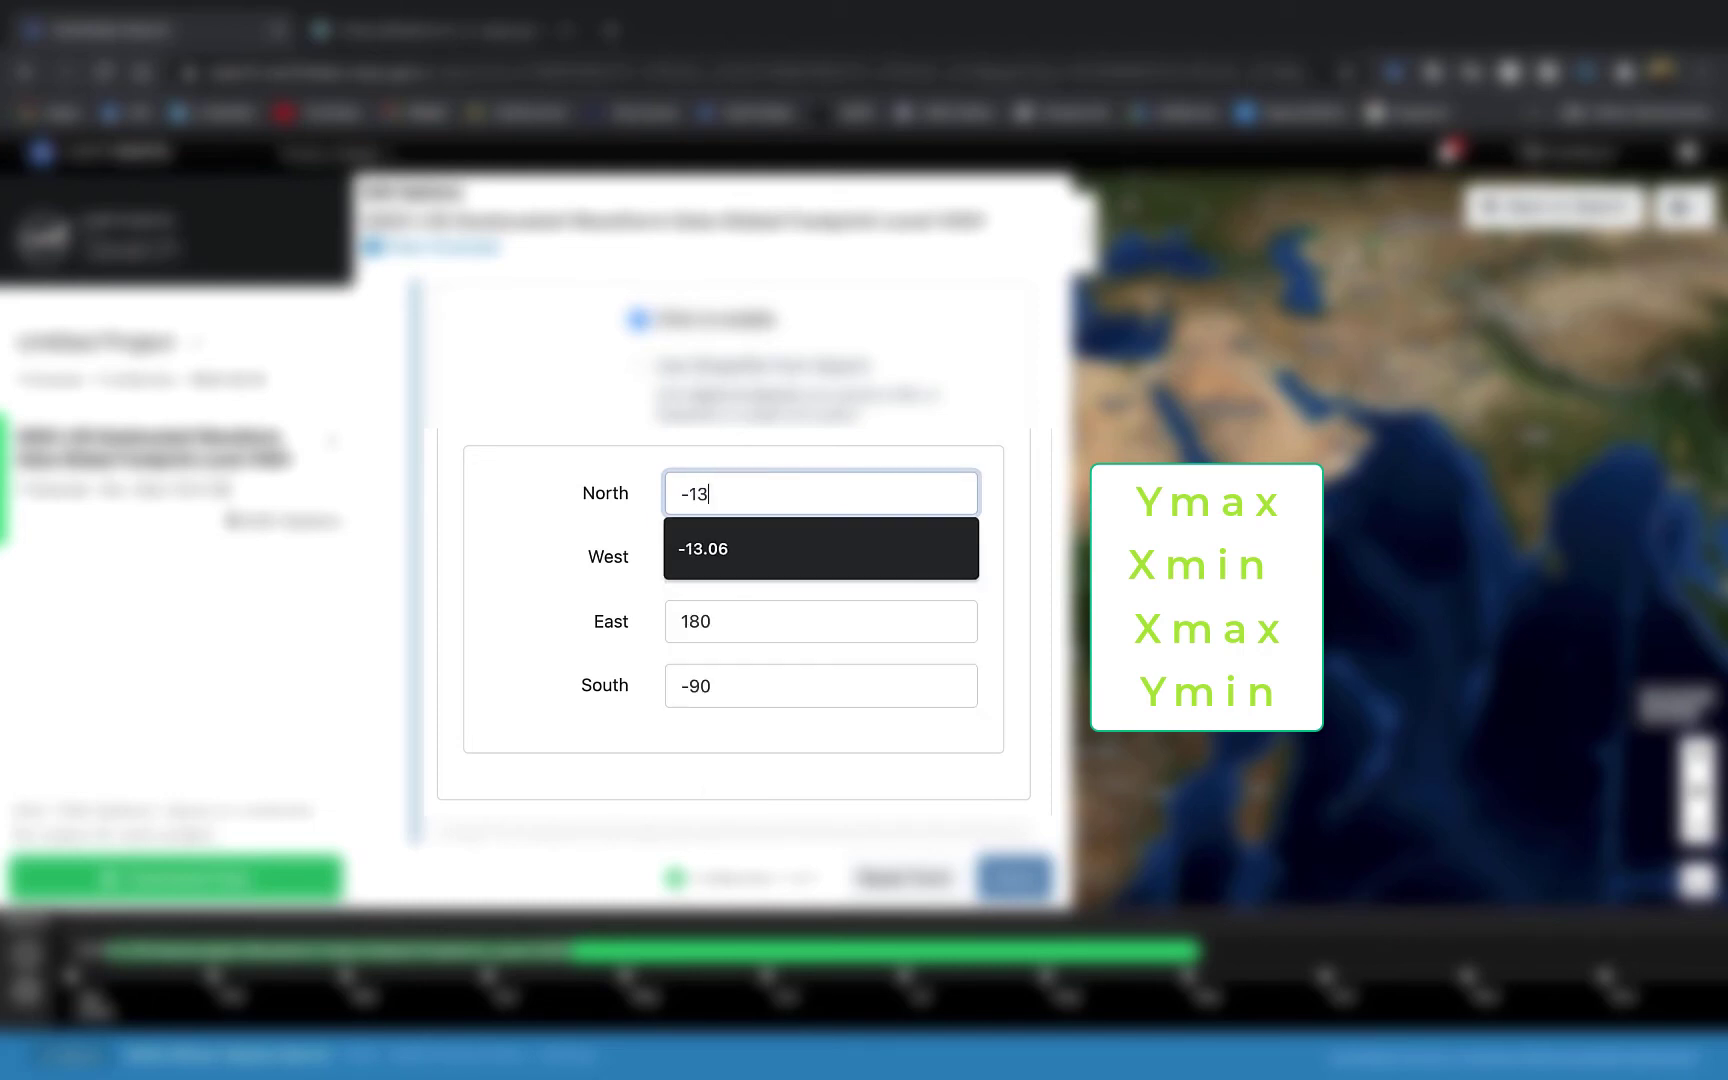
type(".70")
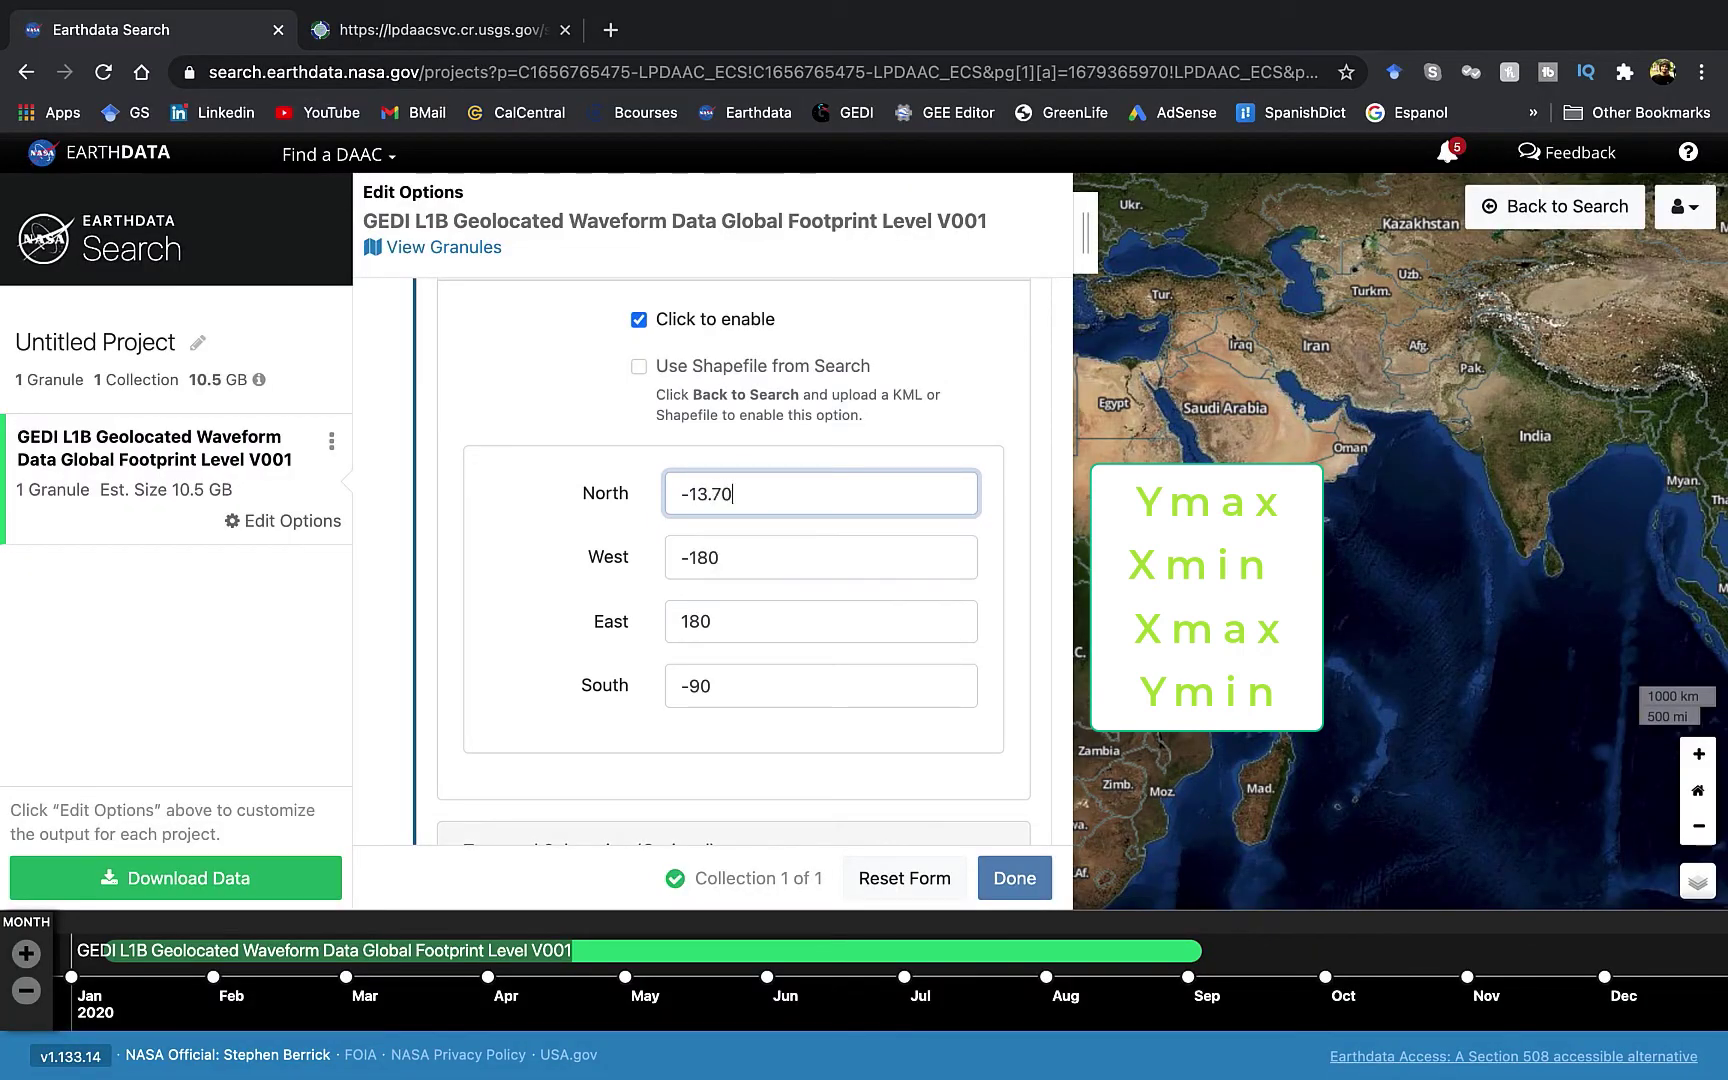
double_click(724, 560)
type("-4")
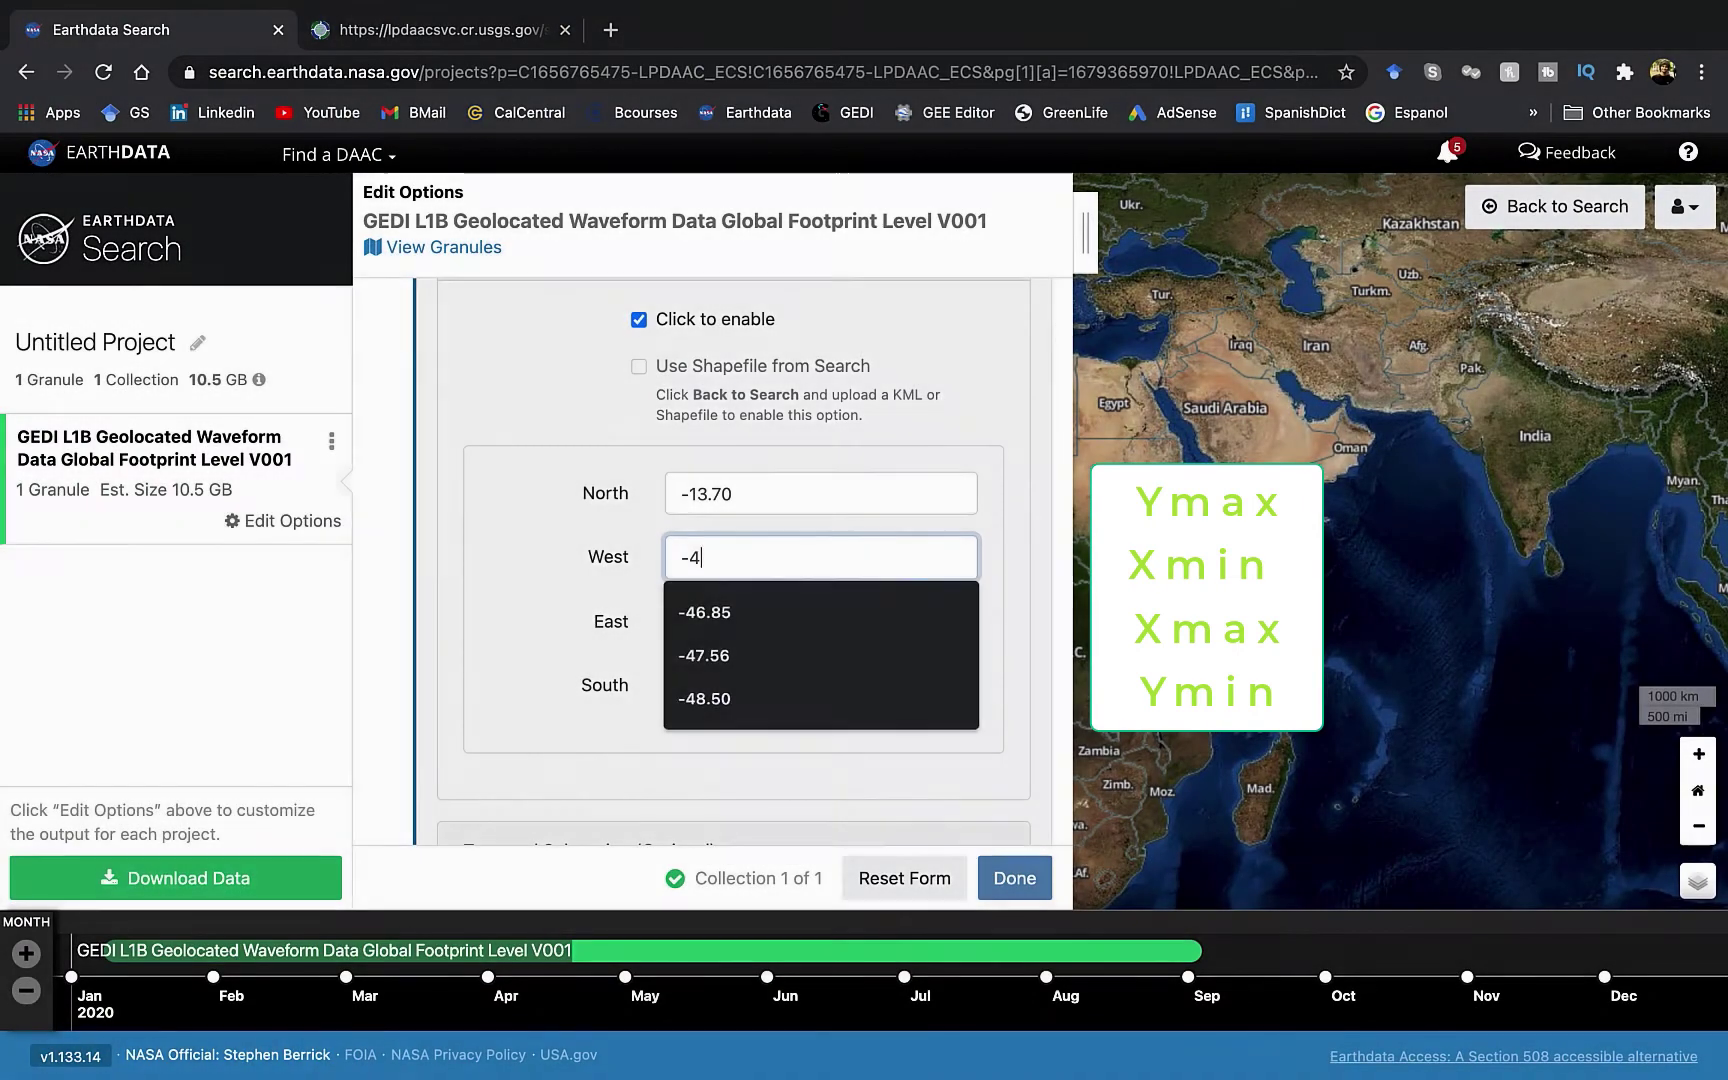
type("4.13")
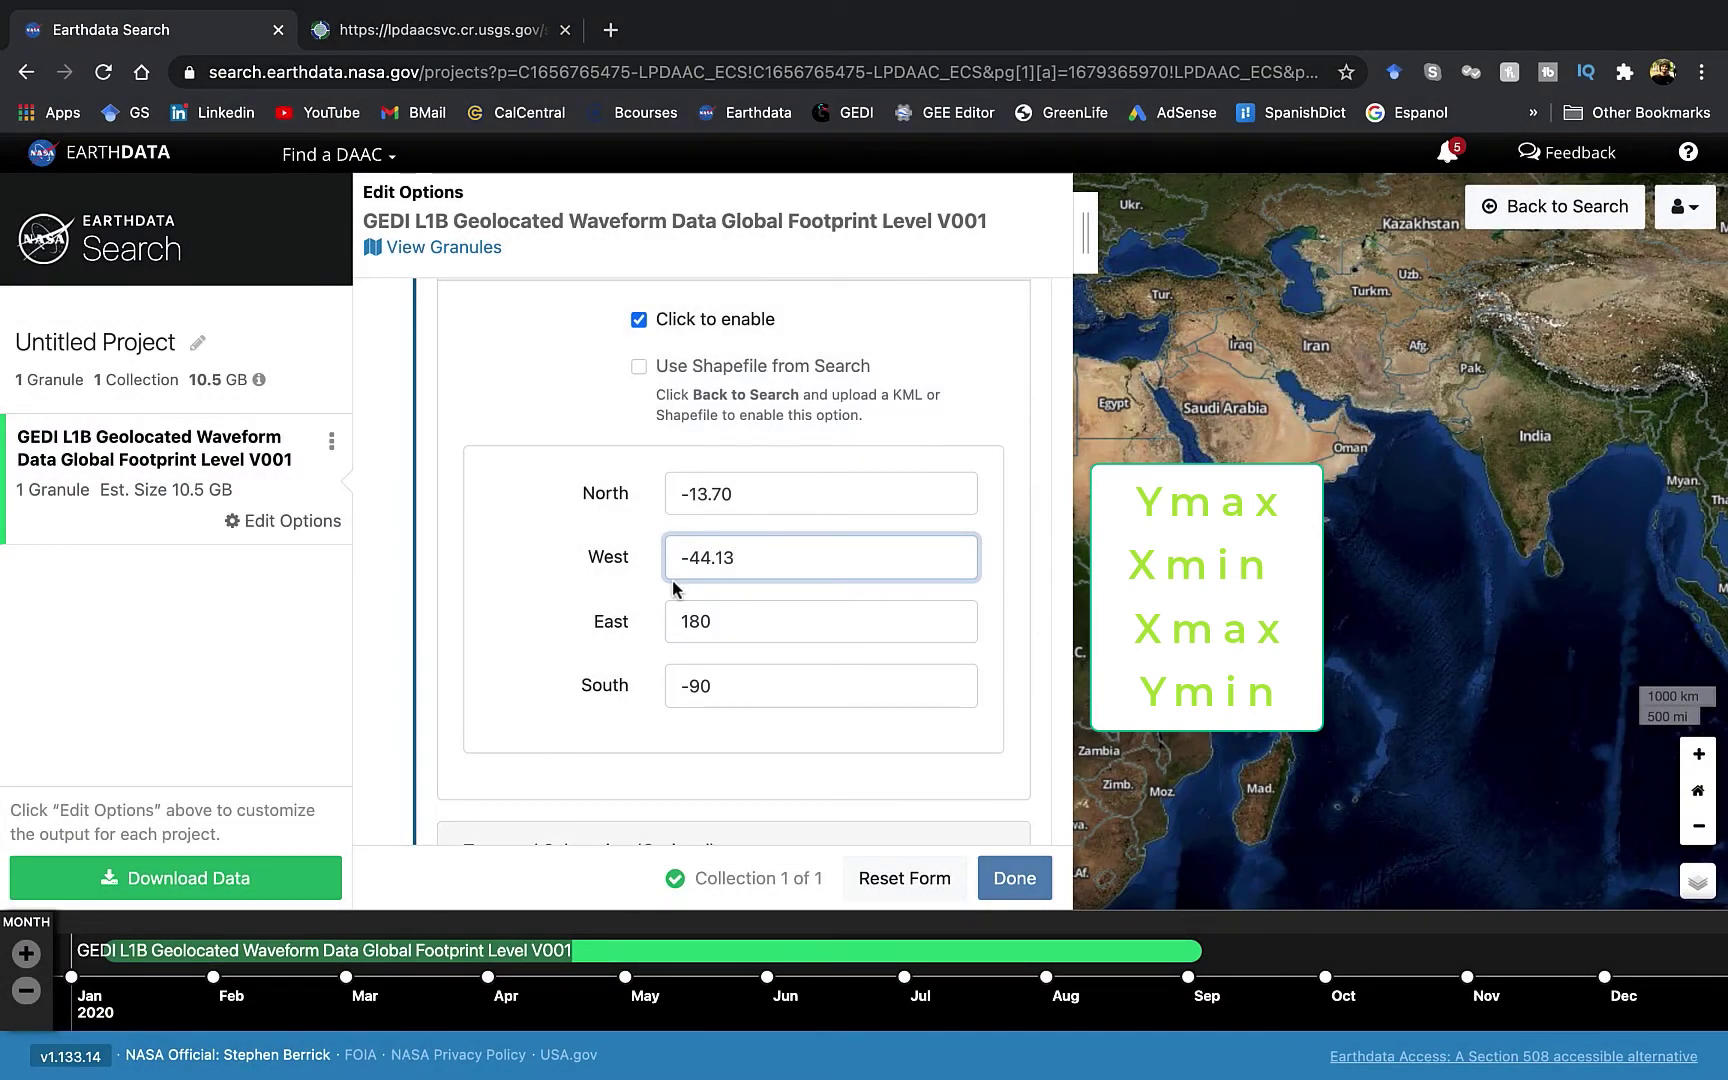
left_click_drag(729, 621, 668, 621)
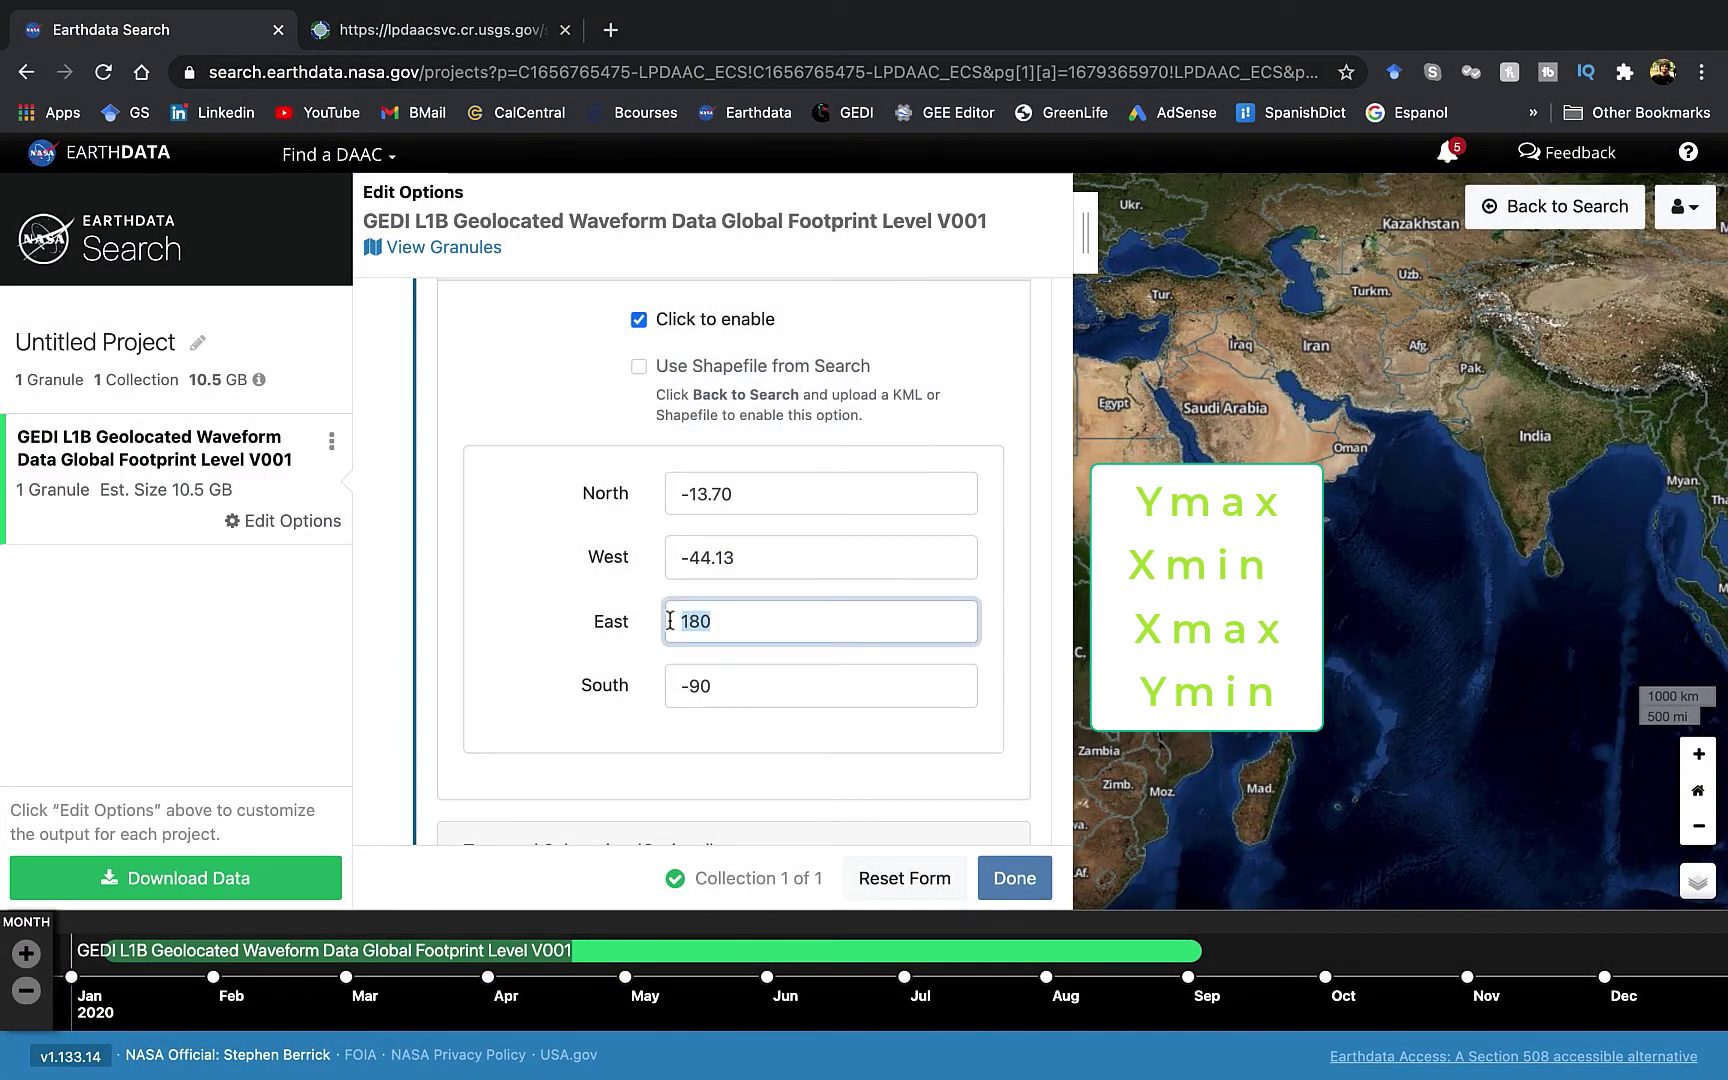
type("-44.10")
key("Tab")
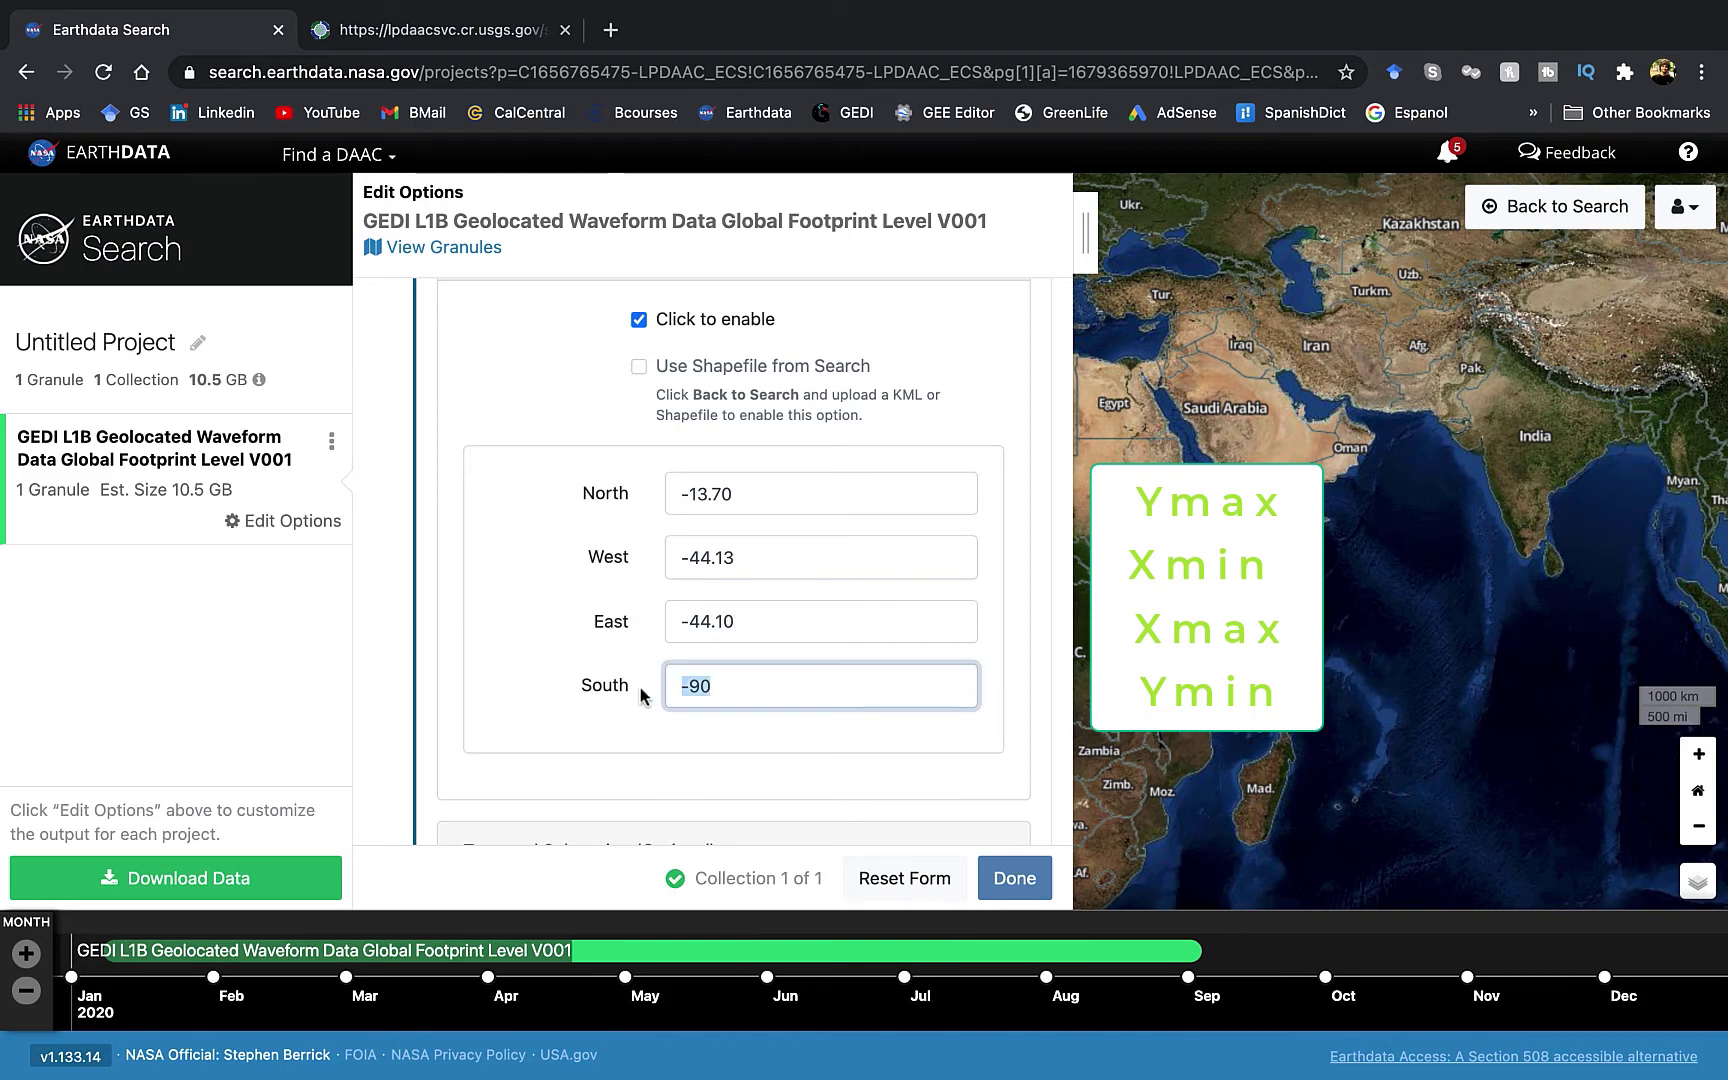
type("-13.73")
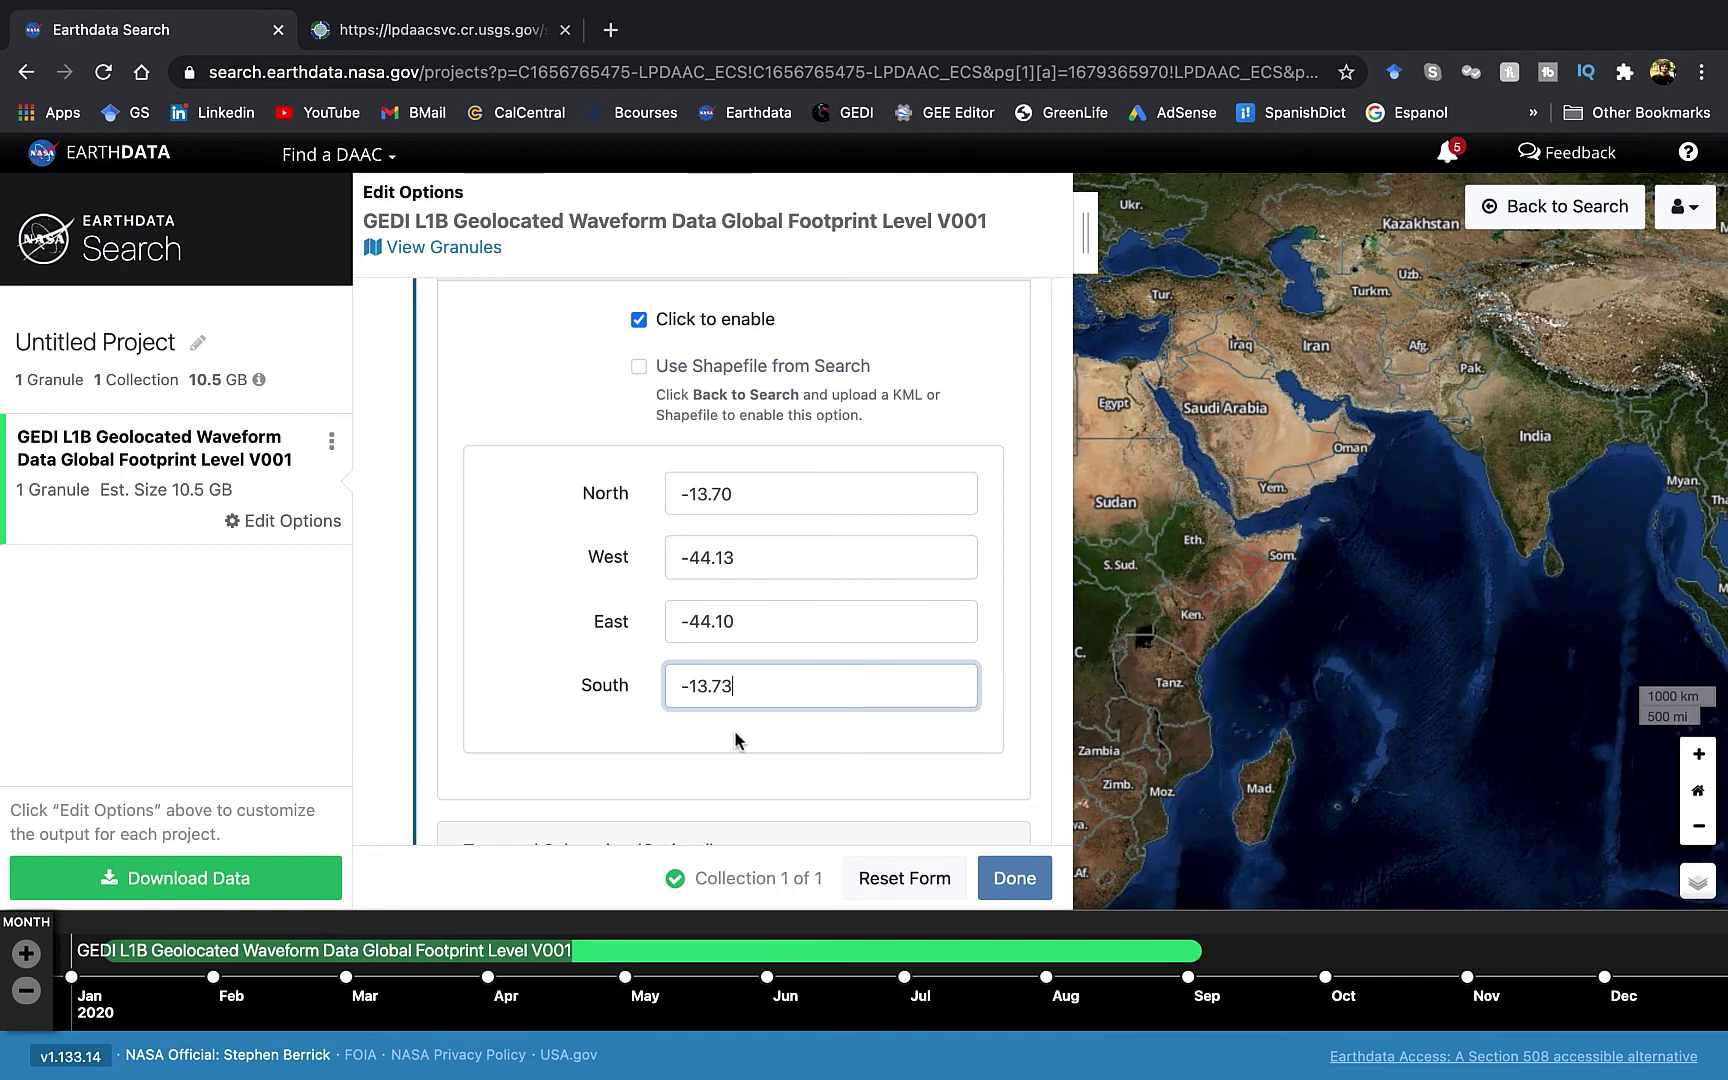
scroll(735, 740, "down", 2)
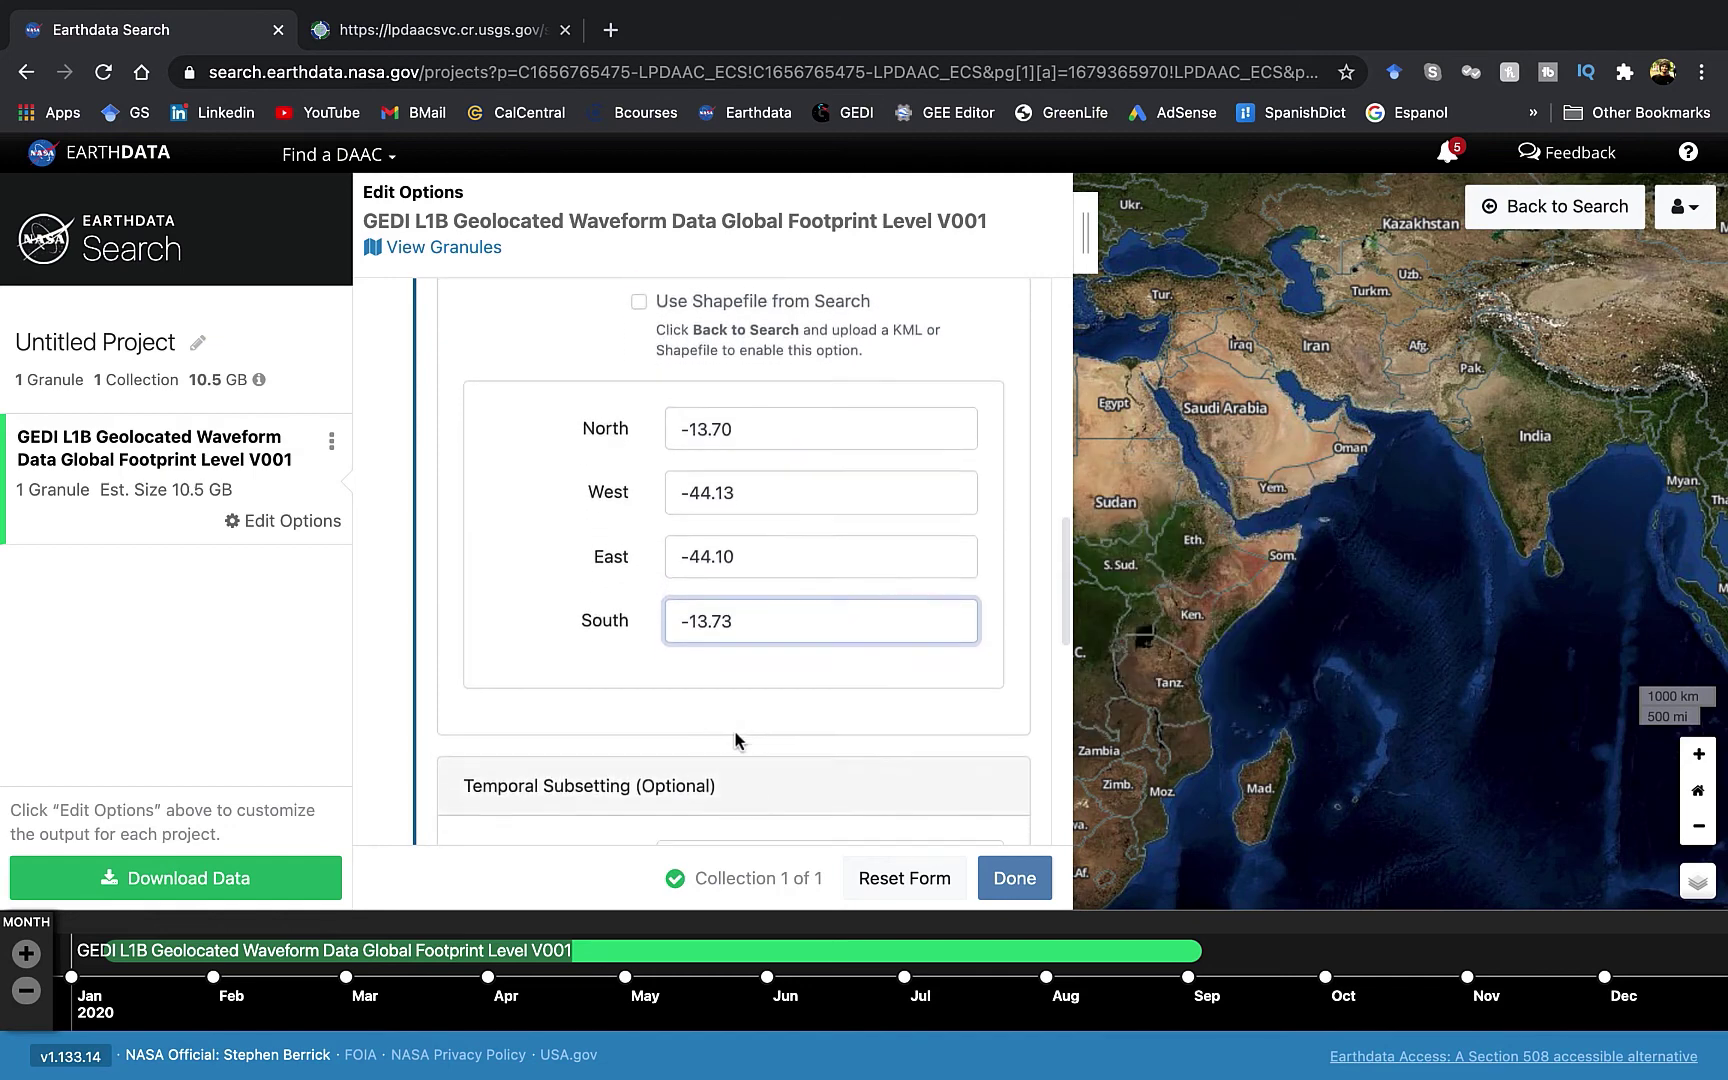
scroll(735, 740, "down", 4)
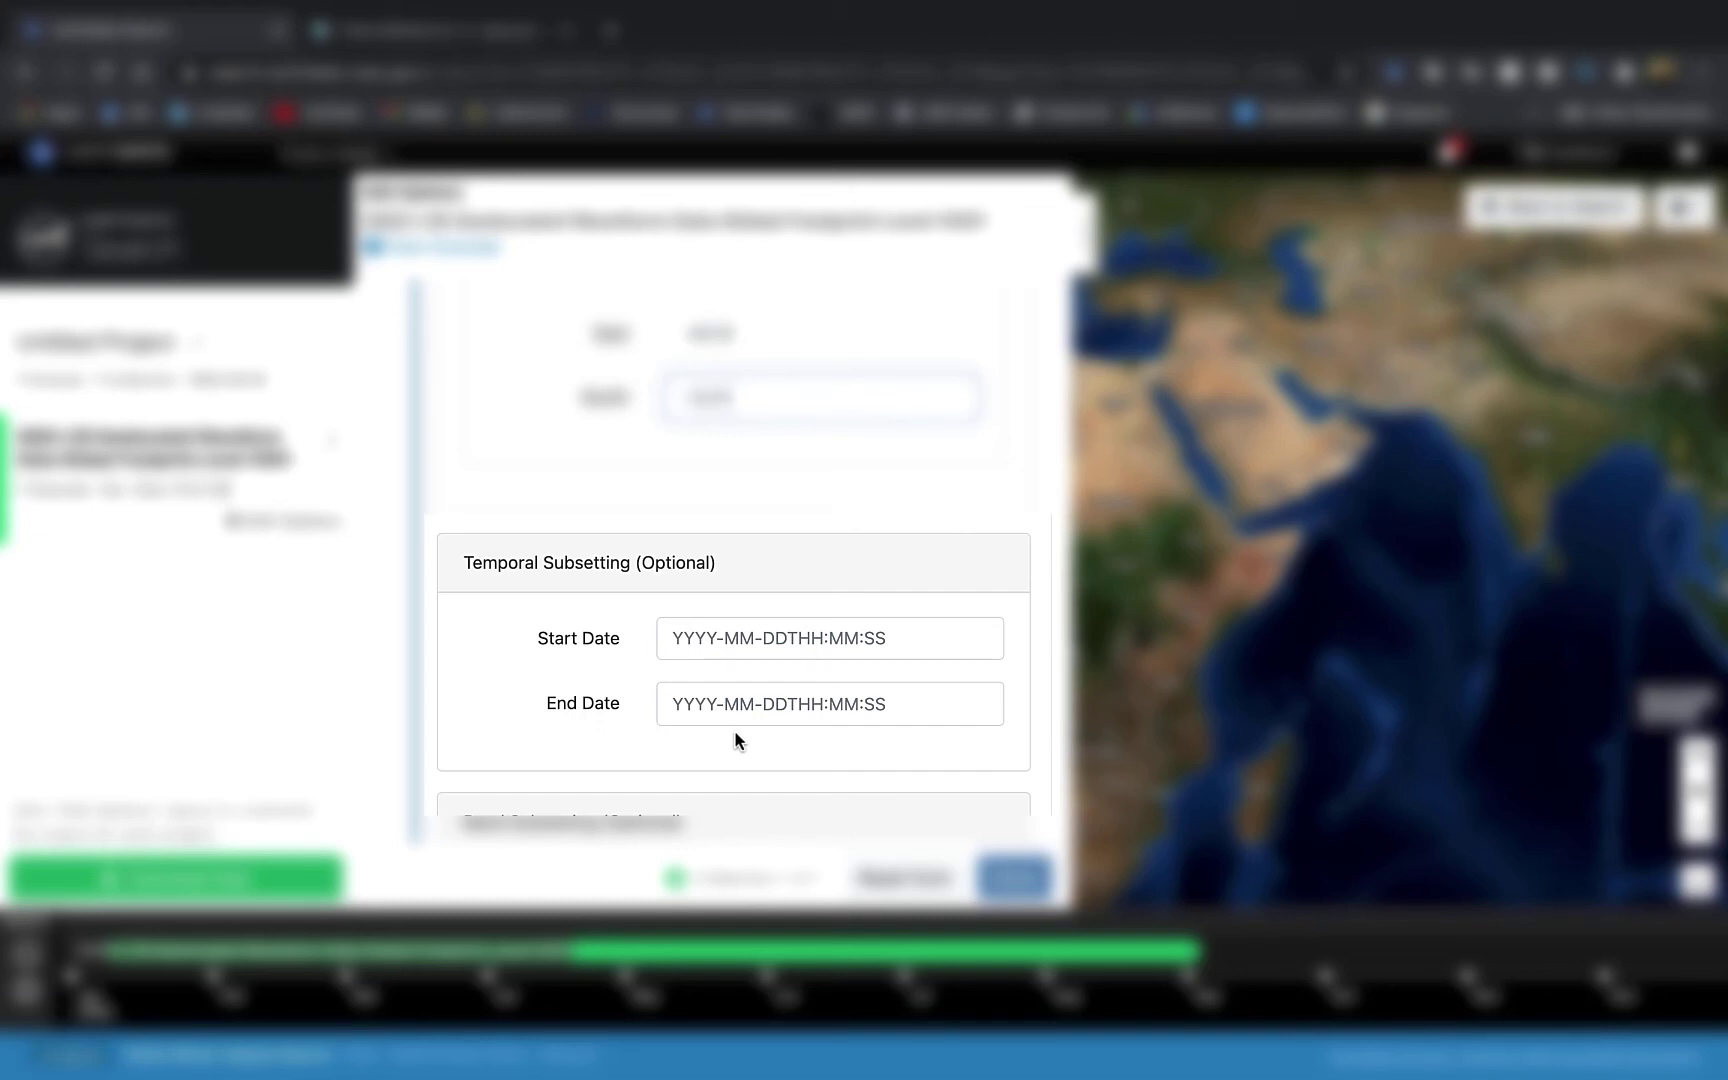
Step: Leave Temporal and Band Subsetting unchanged and confirm the customization with Done
scroll(735, 740, "down", 5)
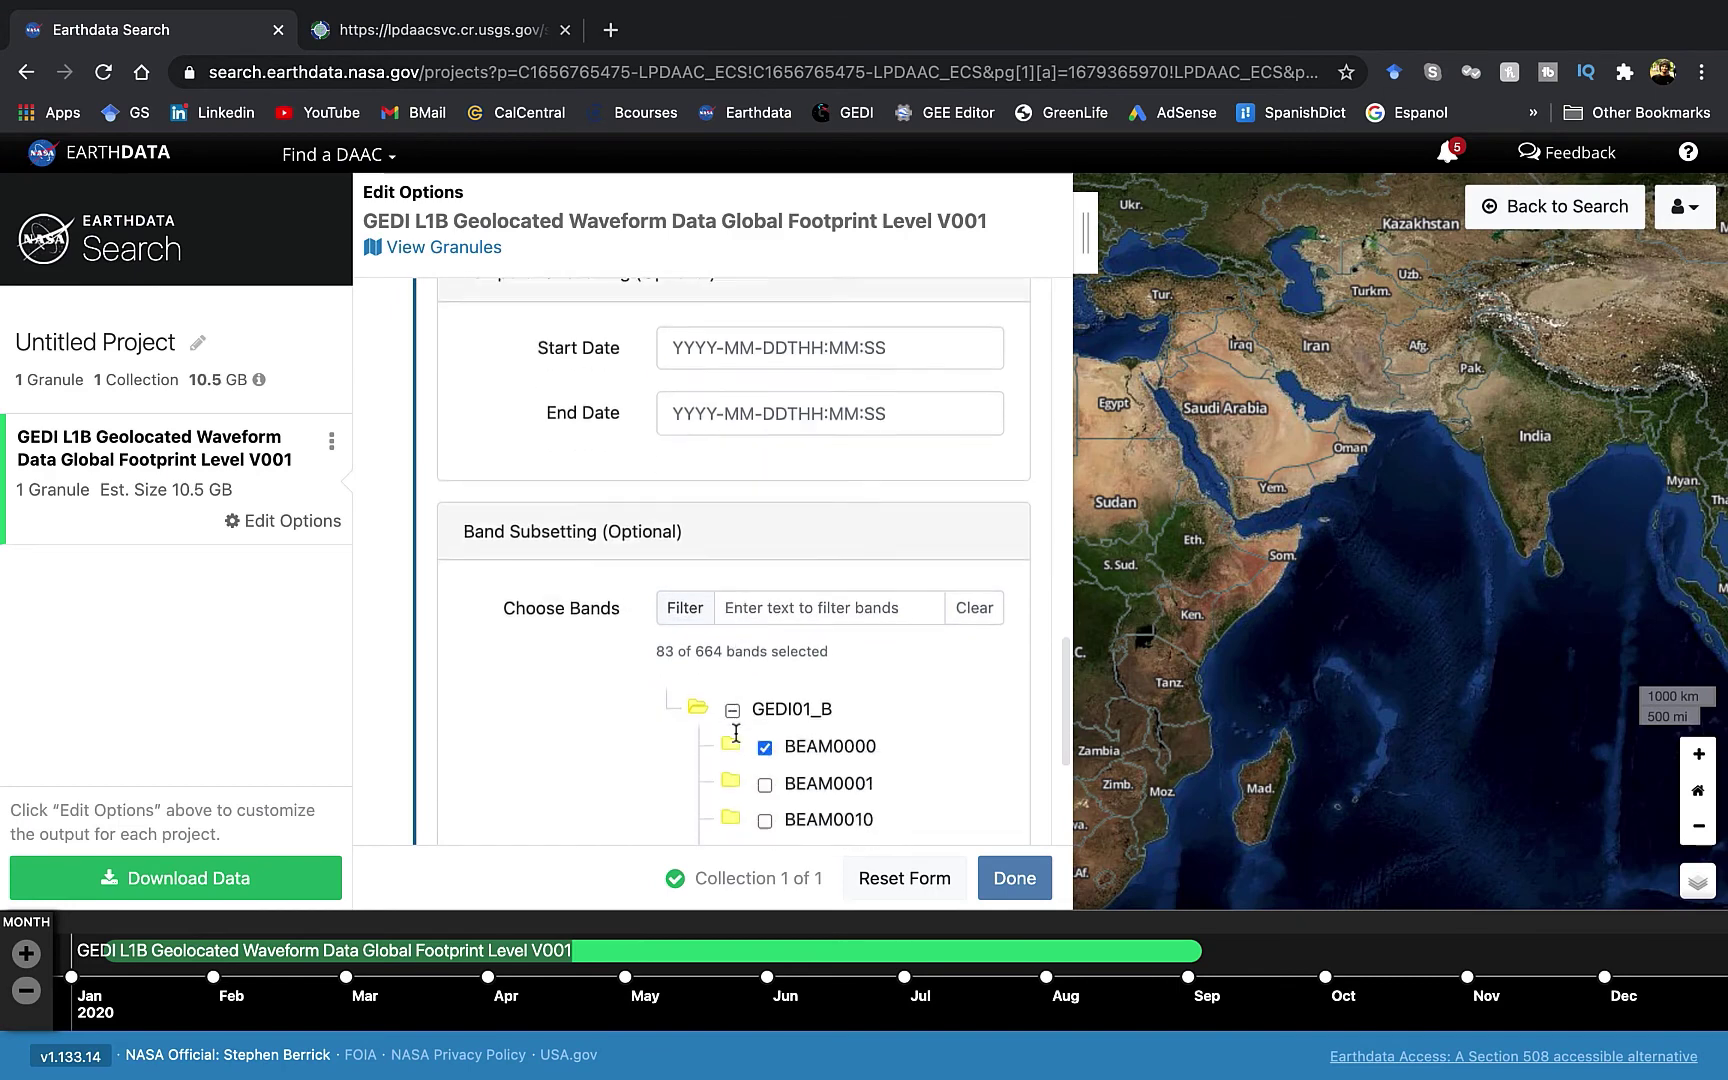
scroll(736, 733, "down", 5)
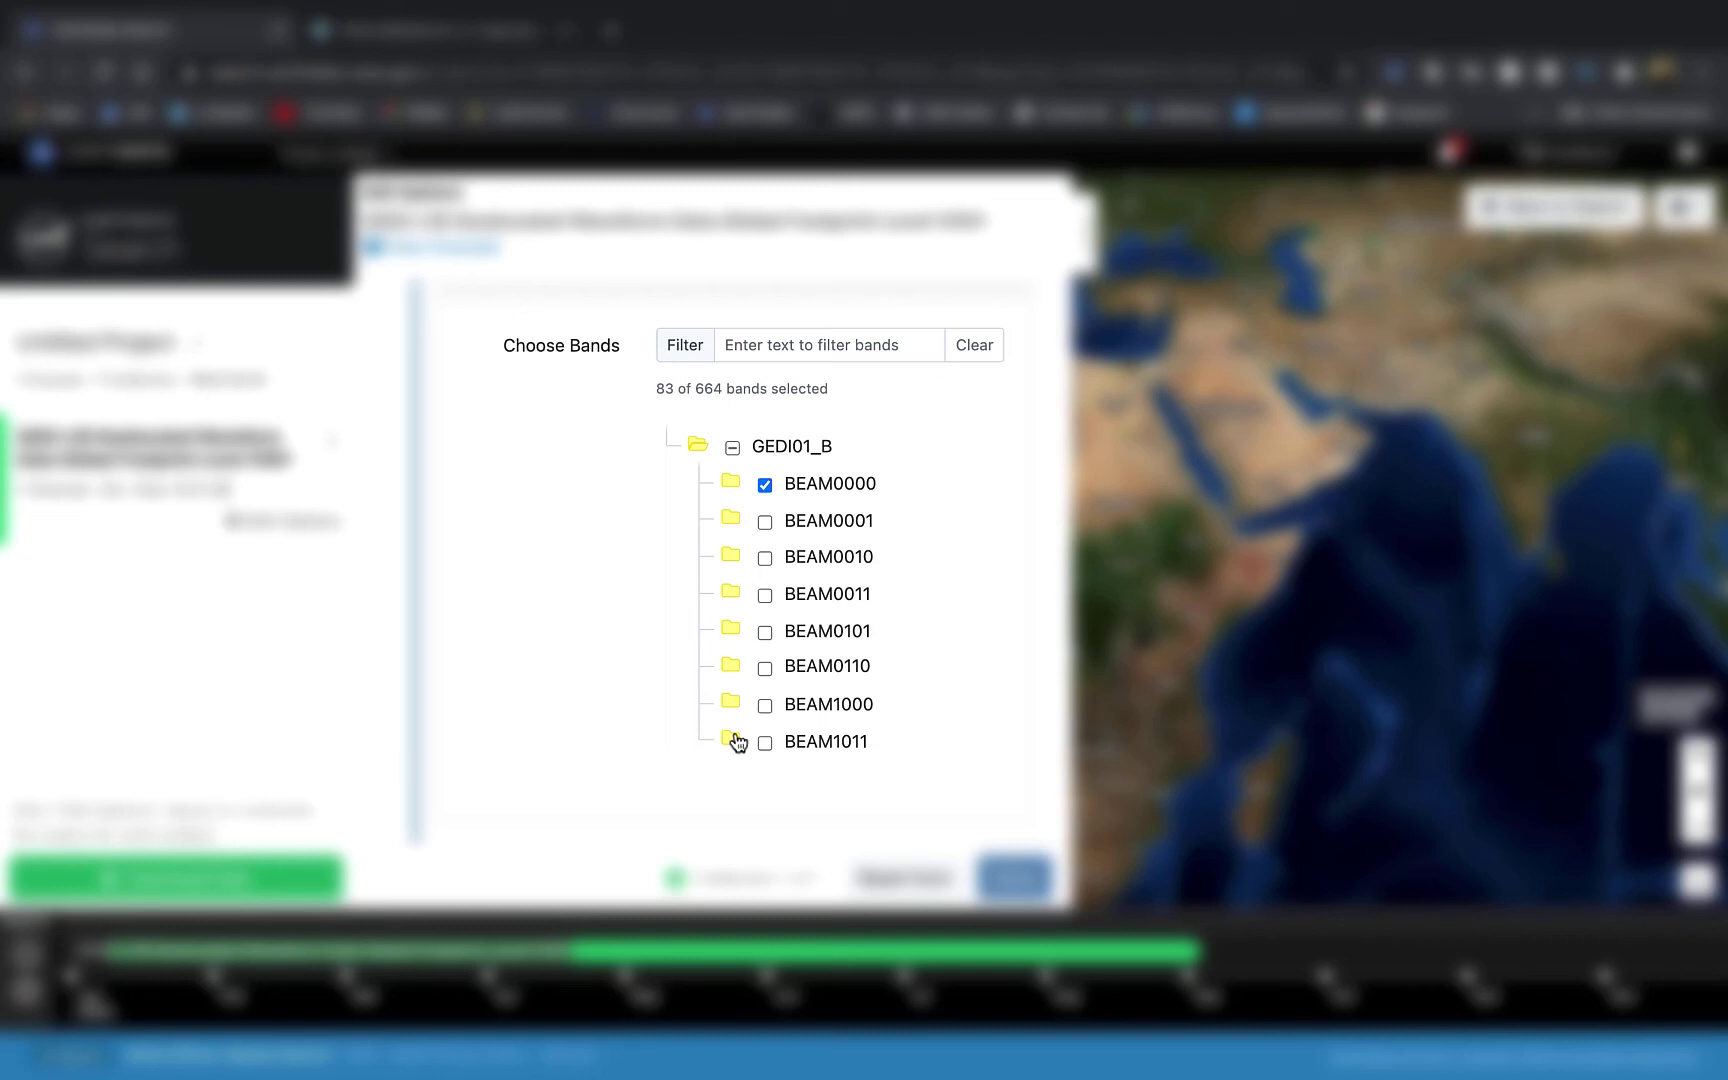
scroll(737, 742, "down", 2)
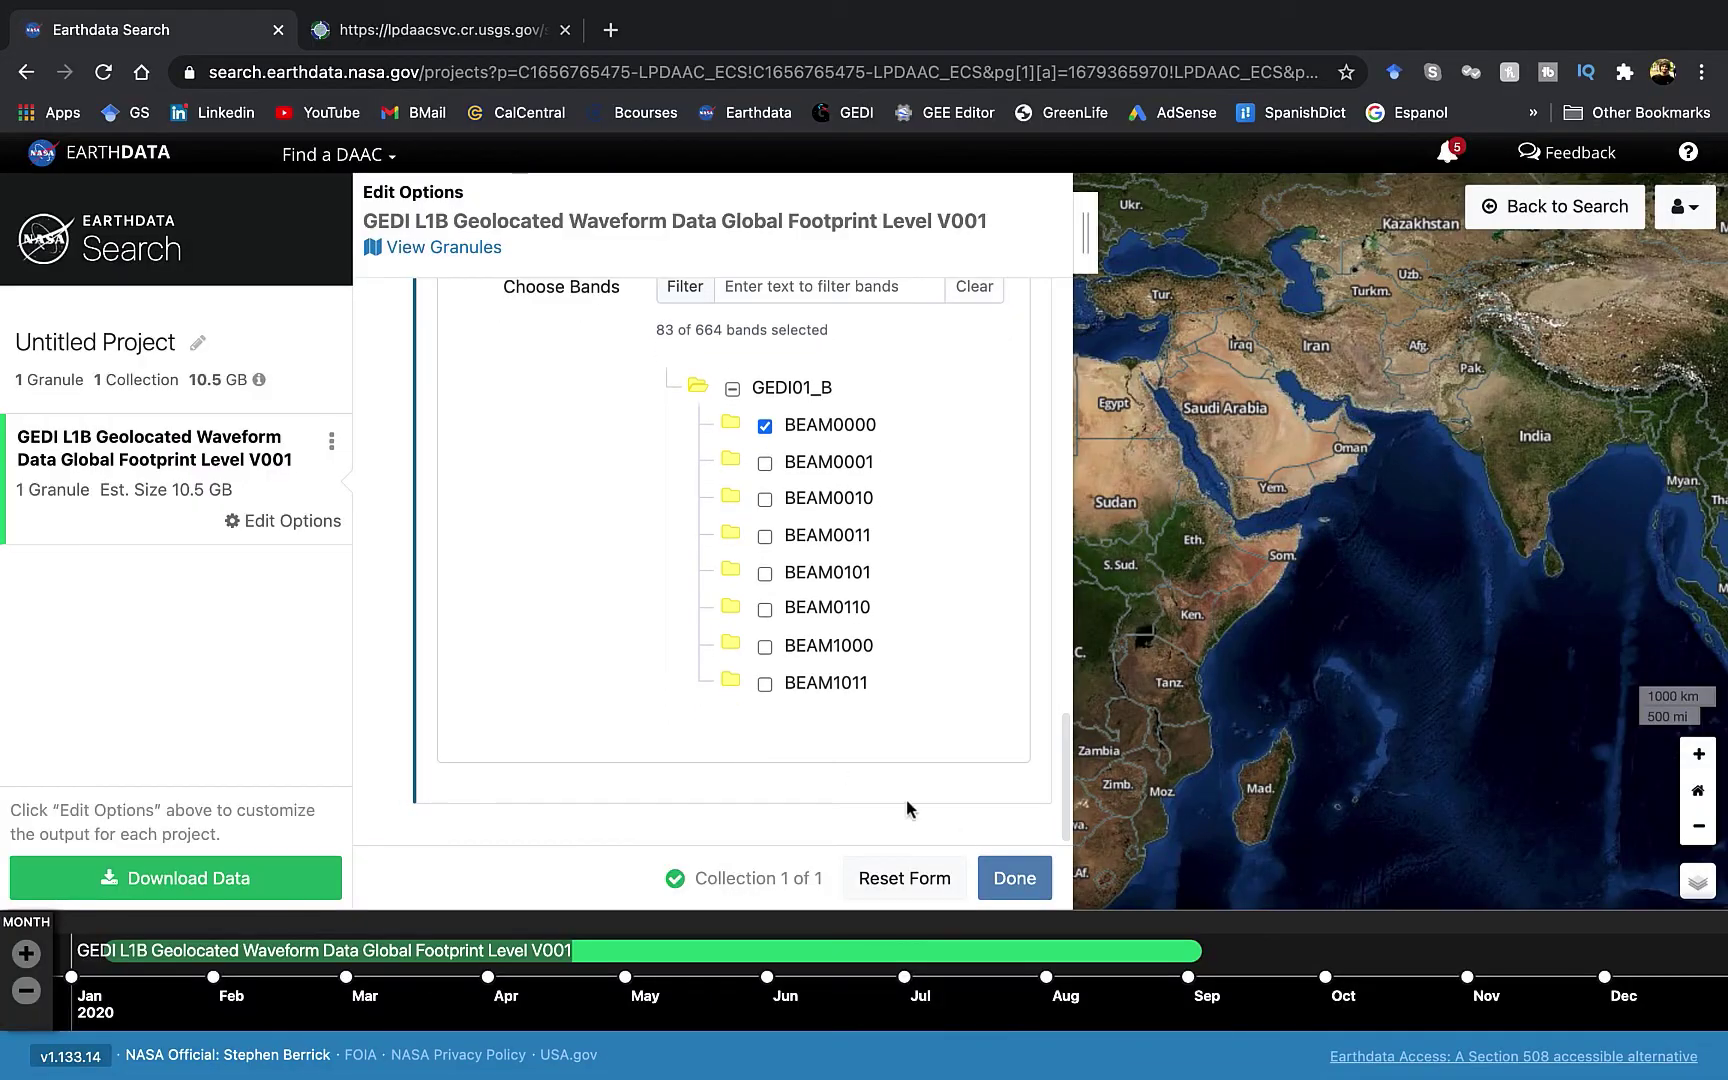
left_click(1014, 878)
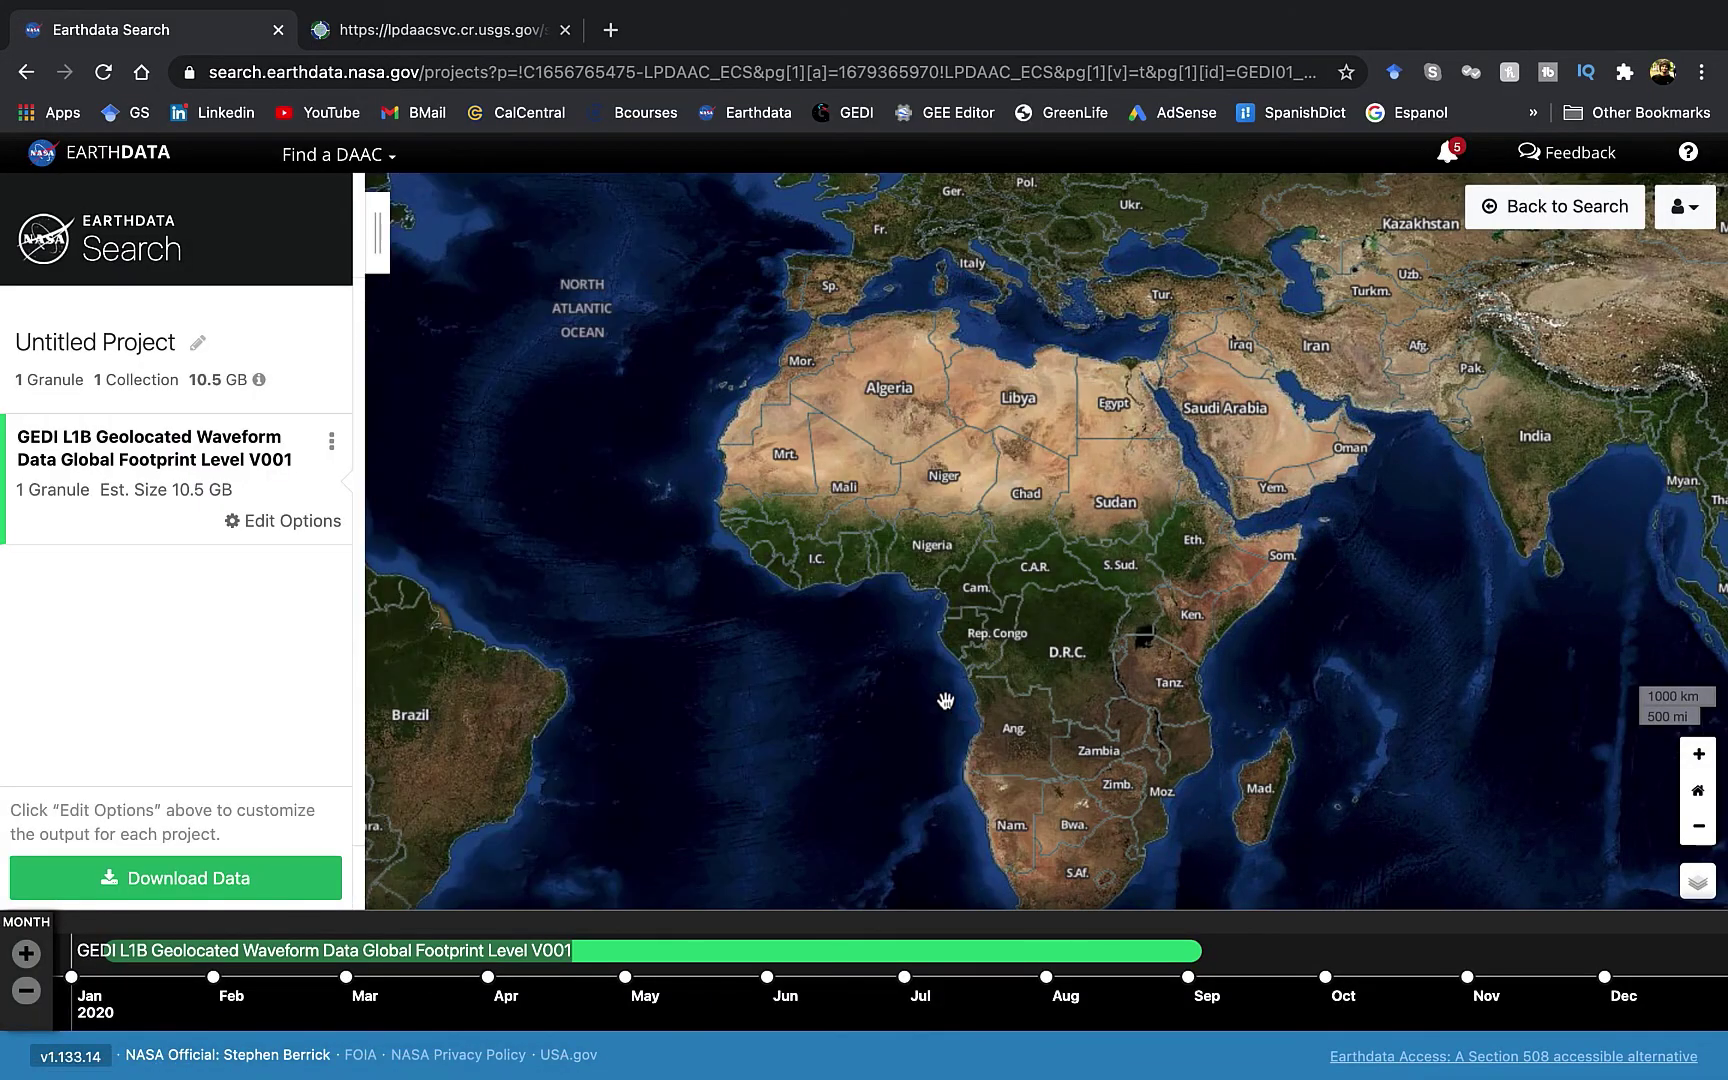
Step: Submit the Download Data order for the single 10.5 GB GEDI L1B granule
left_click(277, 884)
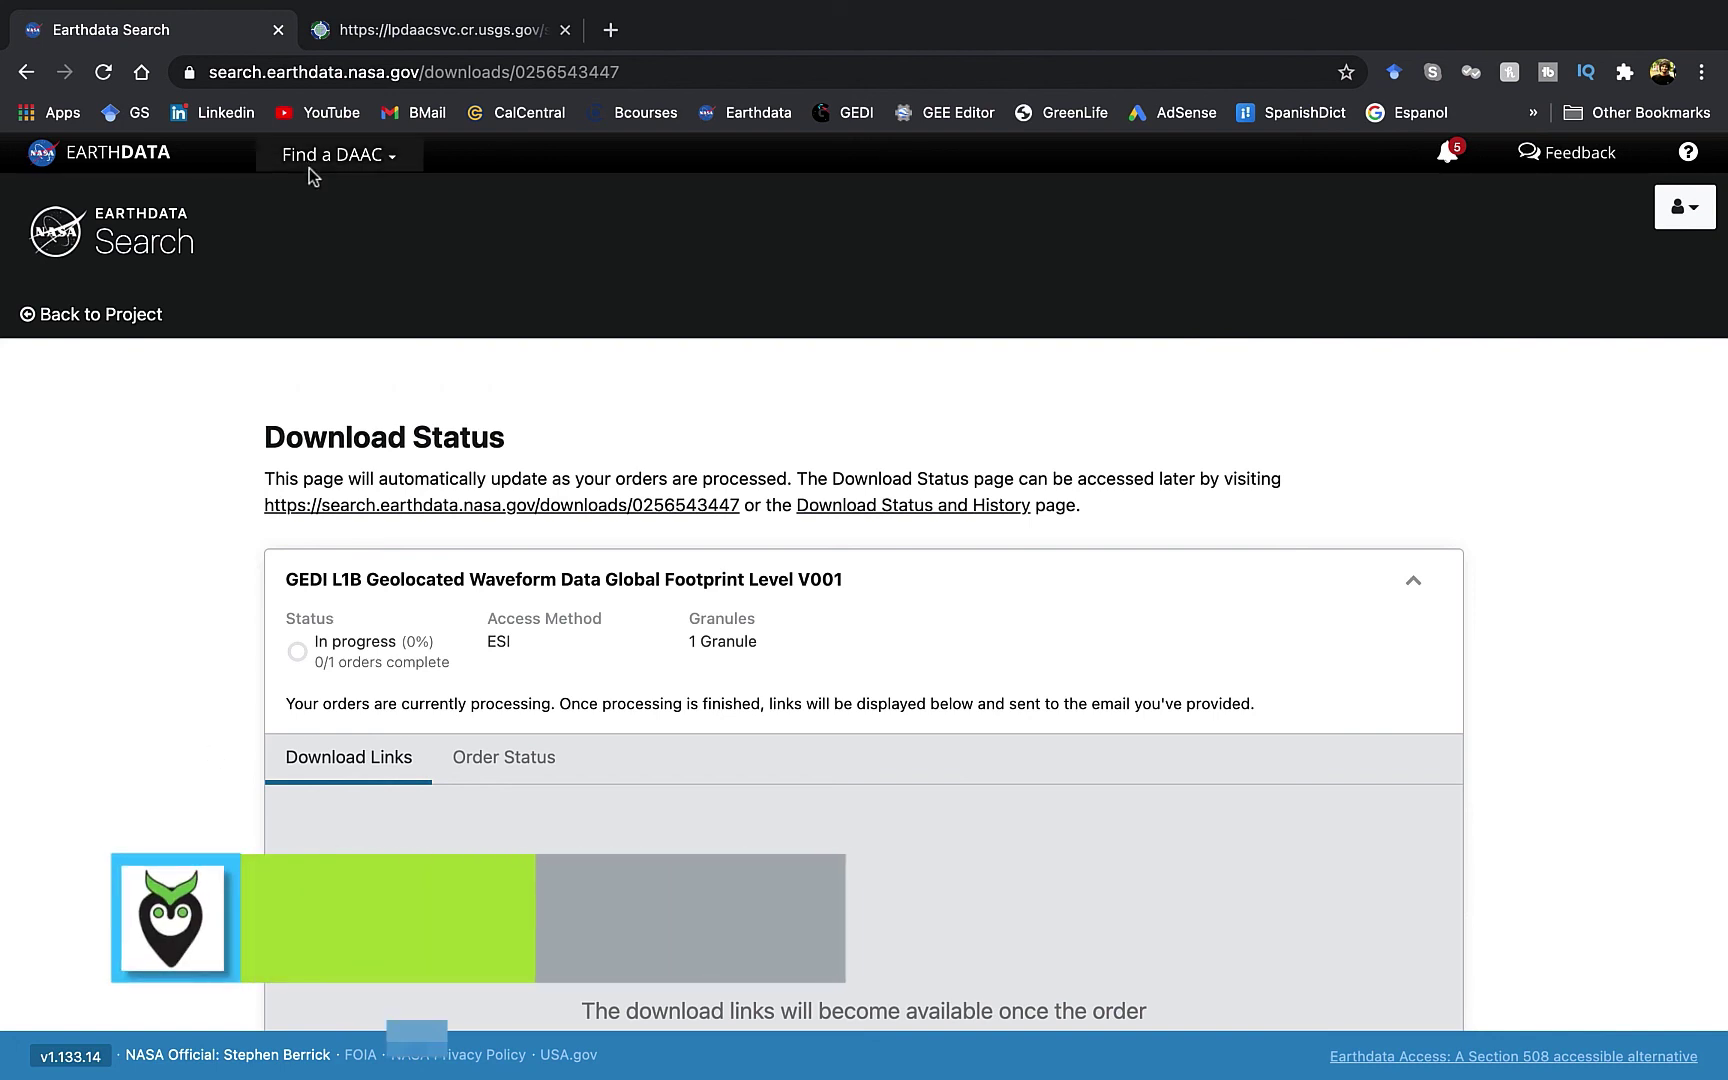
Step: Take Chrome out of full screen and minimize it to the Dock
mouse_move(340, 8)
left_click(80, 46)
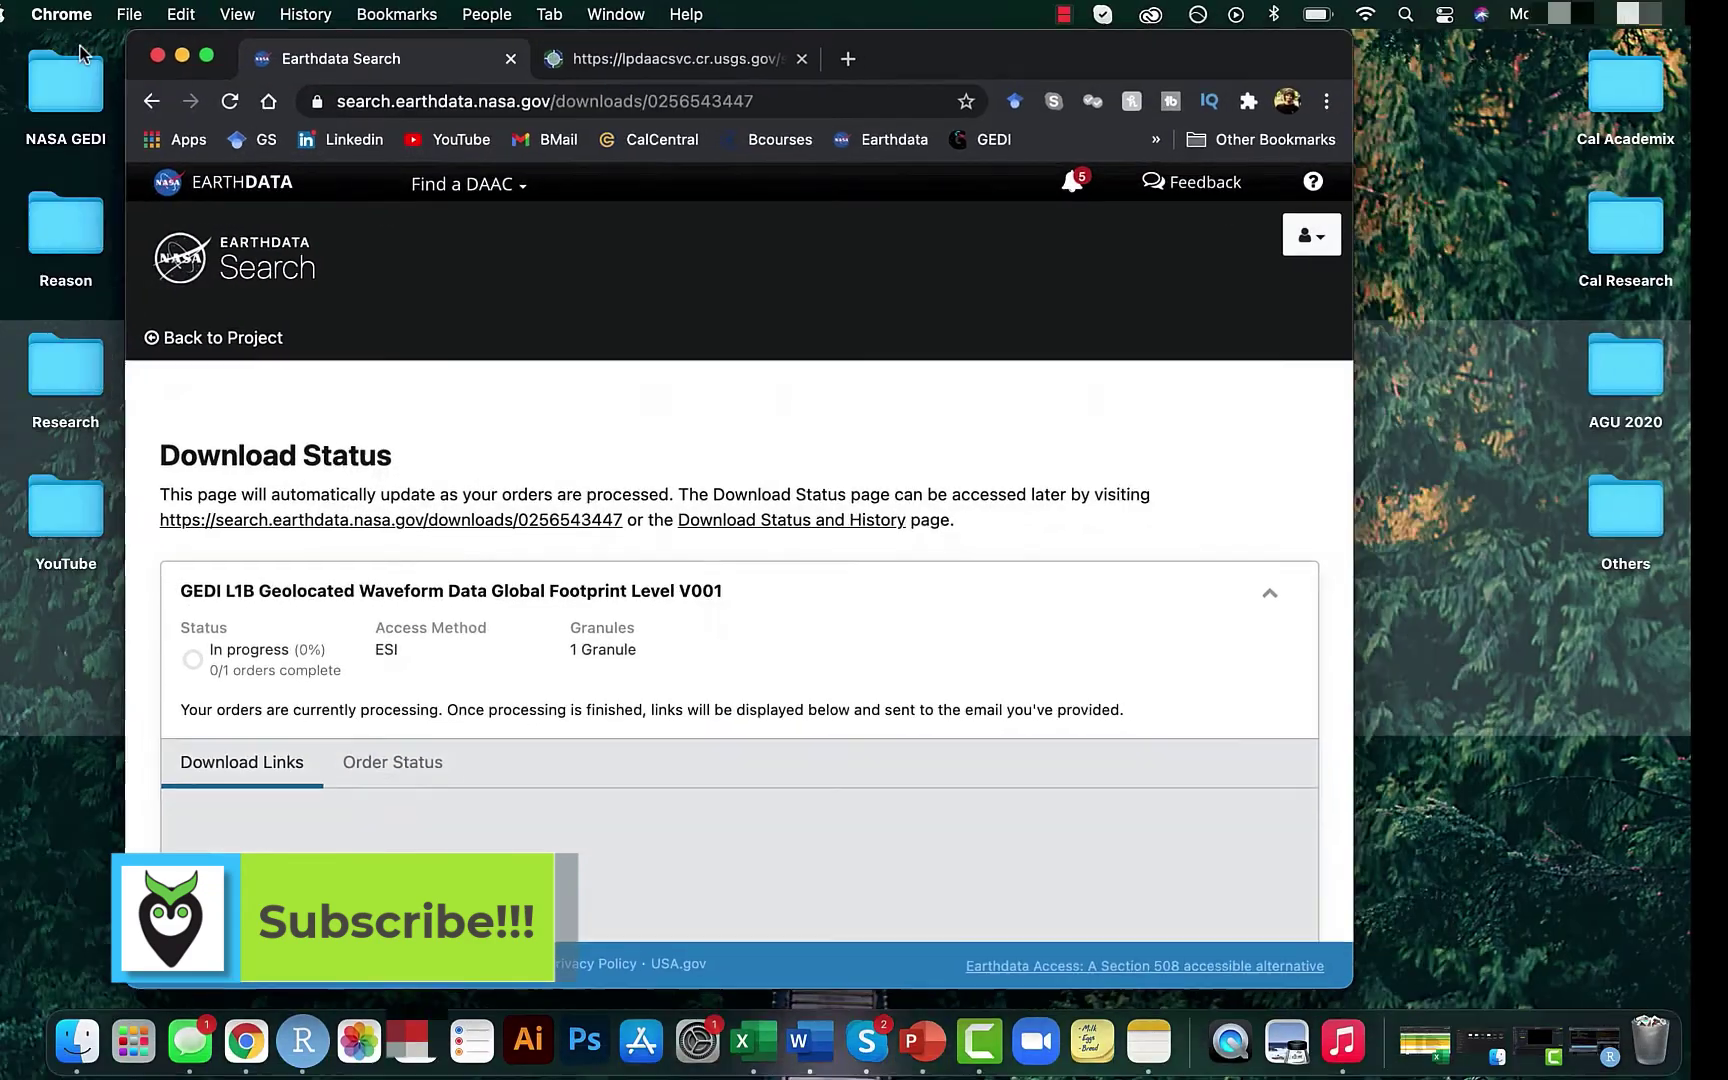
left_click(186, 58)
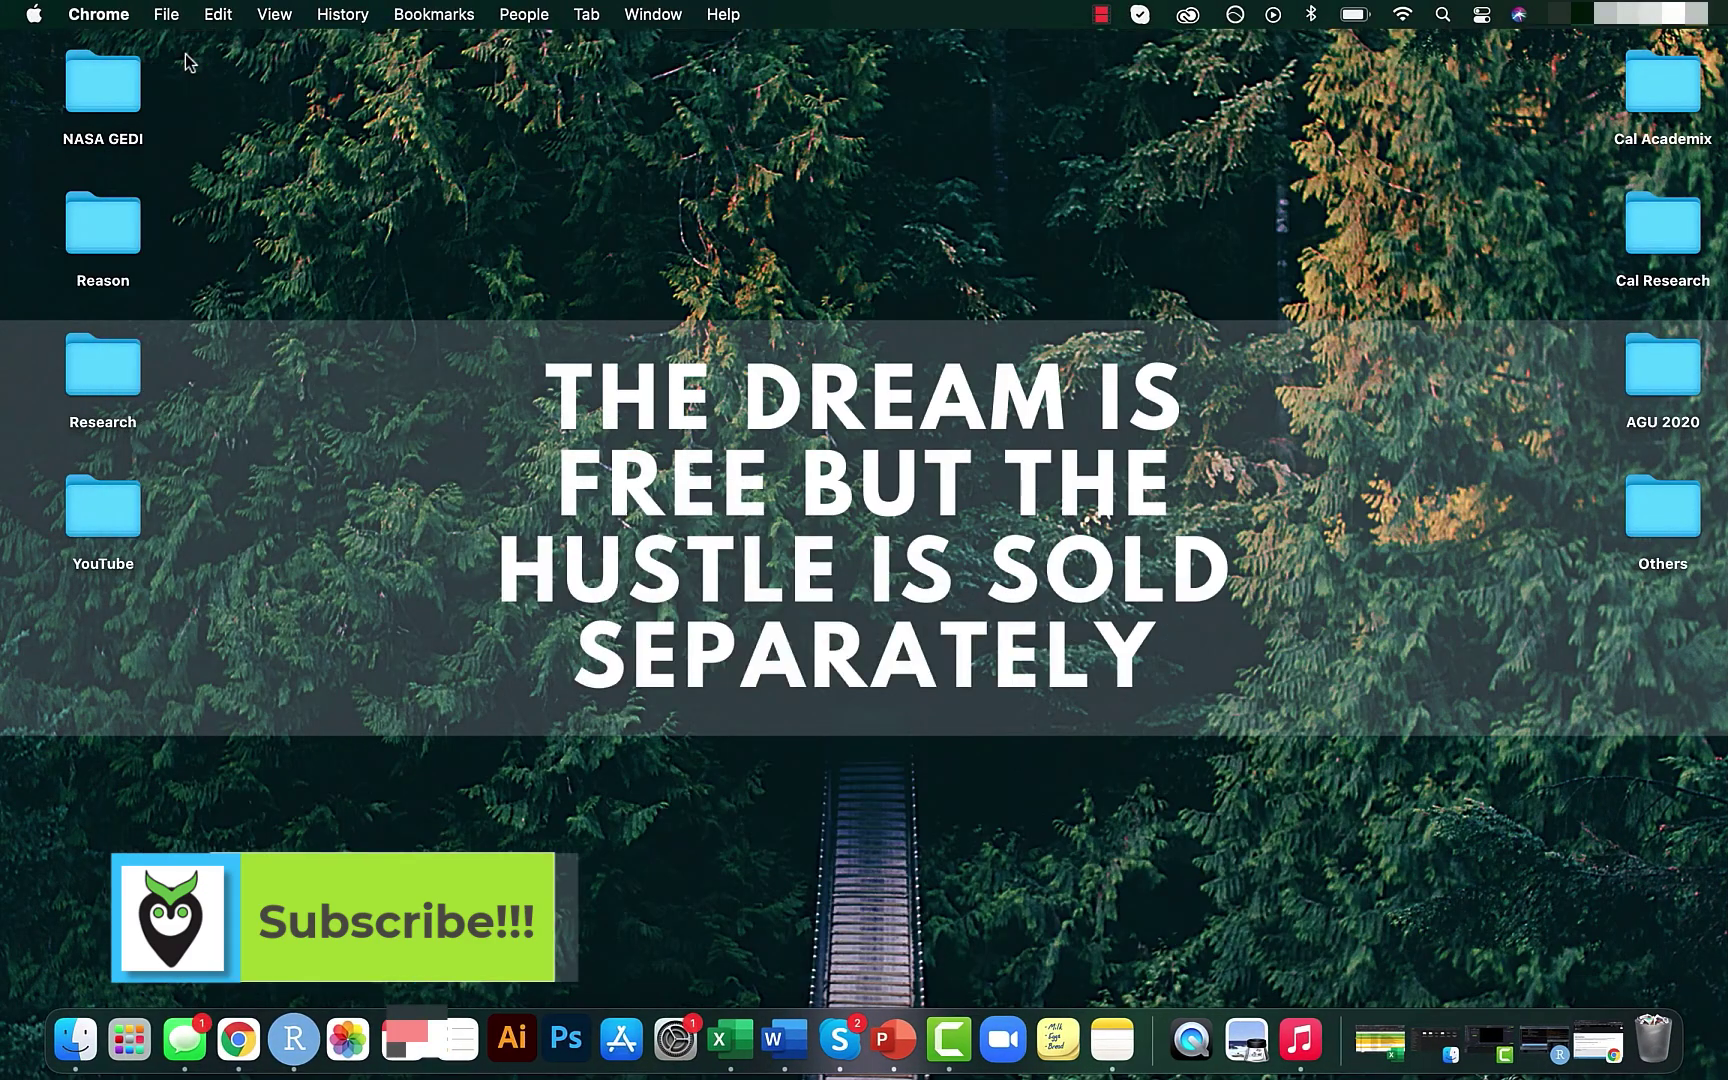